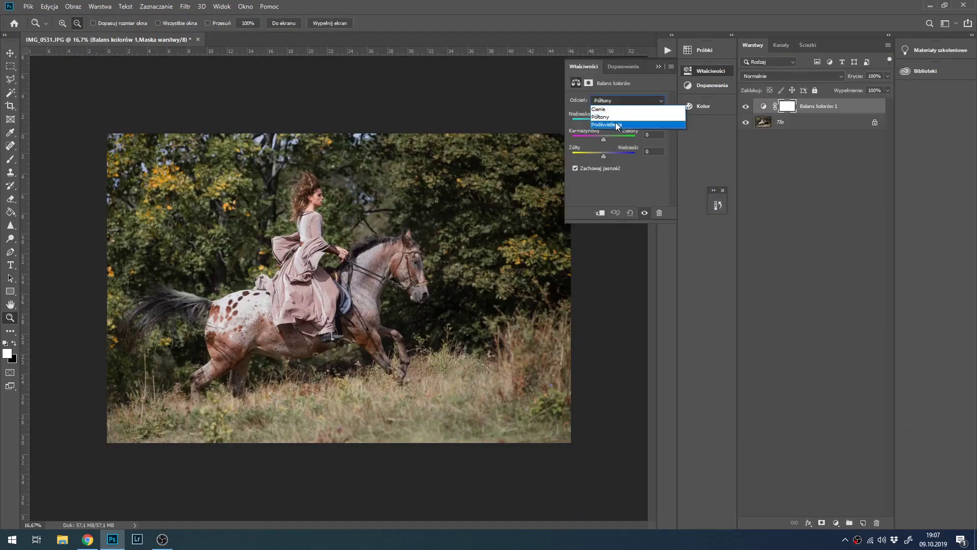
Sample the green foliage in Replace Color to desaturate (-20) and darken (-16) it.
{"action": "left_click", "coordinate": [617, 125]}
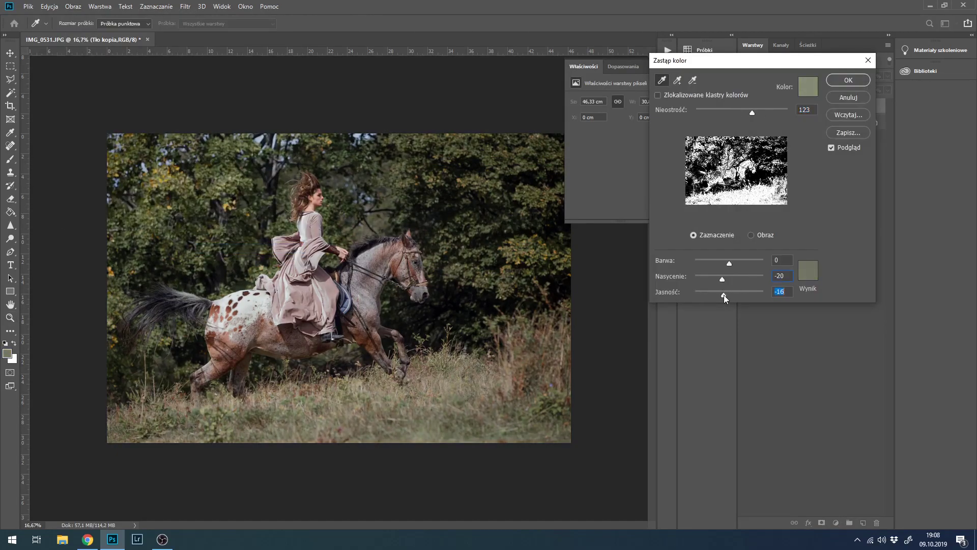
Apply the foliage colour replacement and drop the Tło kopia 2 wash layer to 14% opacity.
{"action": "key", "text": "Return"}
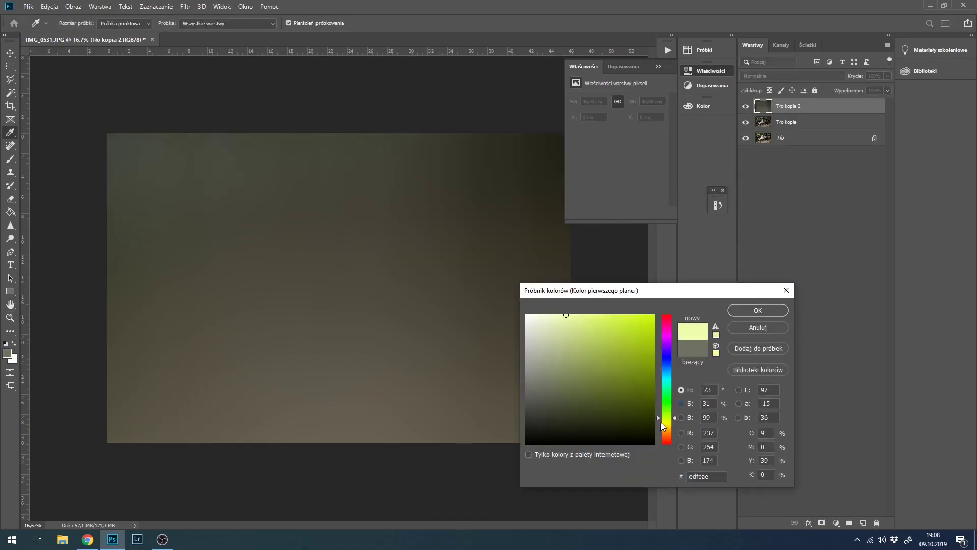
{"action": "key", "text": "e"}
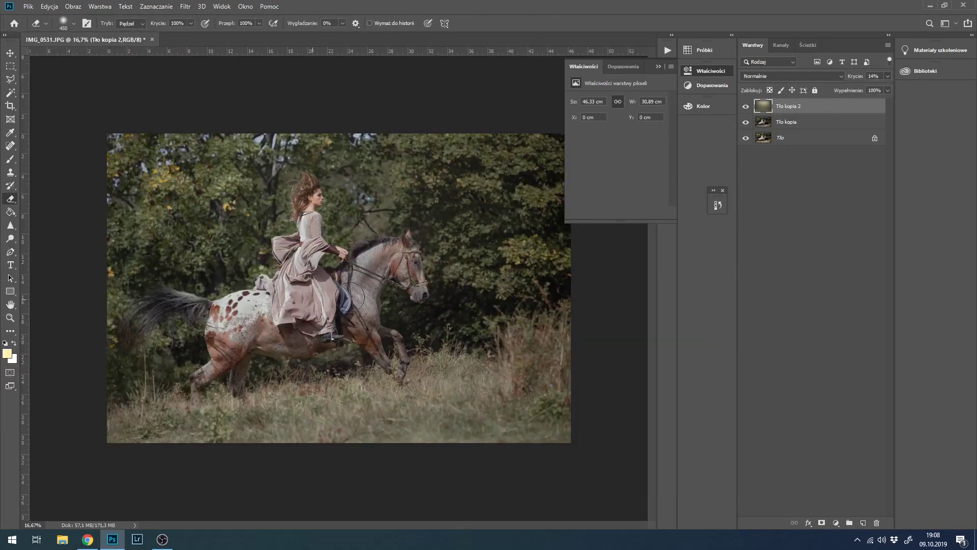
{"action": "left_click", "coordinate": [74, 23]}
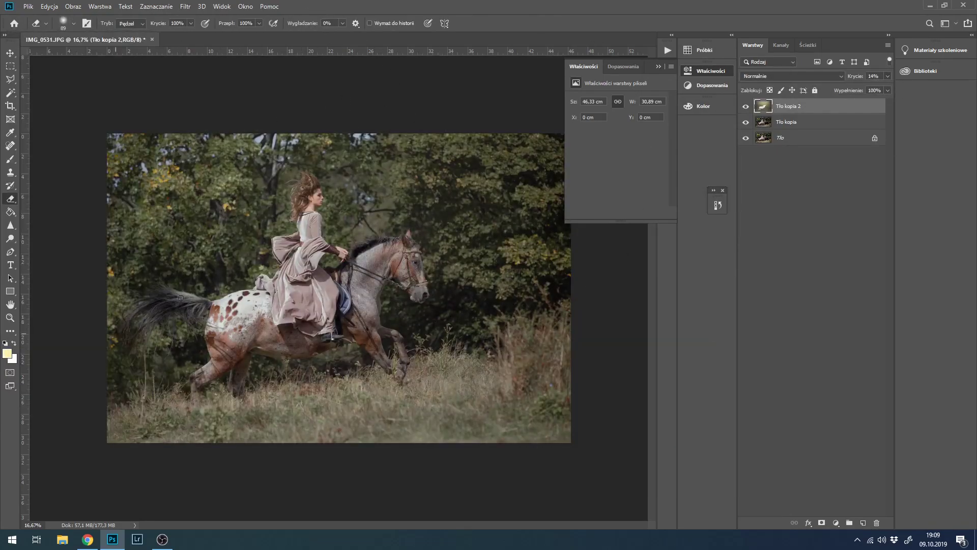
Erase the wash off the horse and rider with a smaller soft eraser, then toggle the layer to compare.
{"action": "key", "text": "bracketleft"}
{"action": "key", "text": "bracketleft"}
{"action": "key", "text": "bracketleft"}
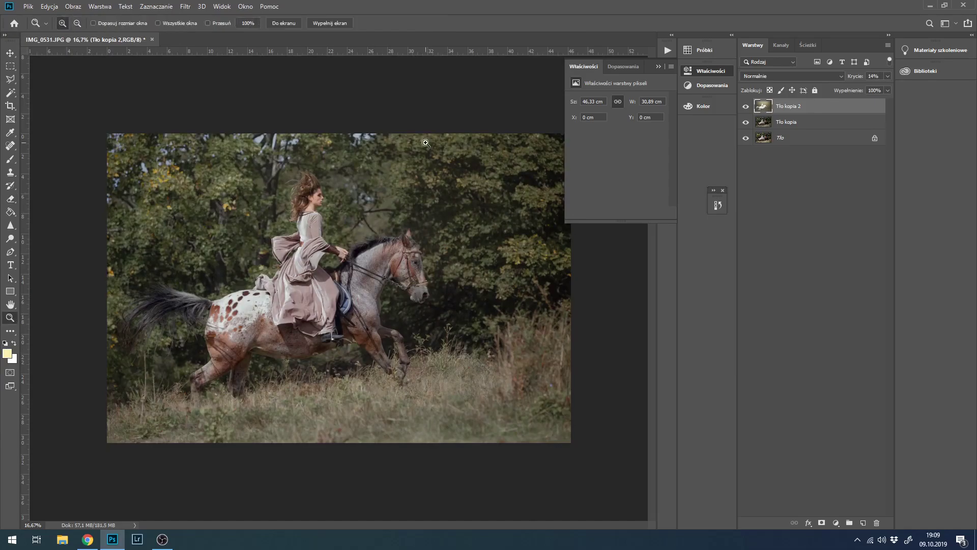
{"action": "scroll", "coordinate": [412, 251], "scroll_direction": "up", "scroll_amount": 3}
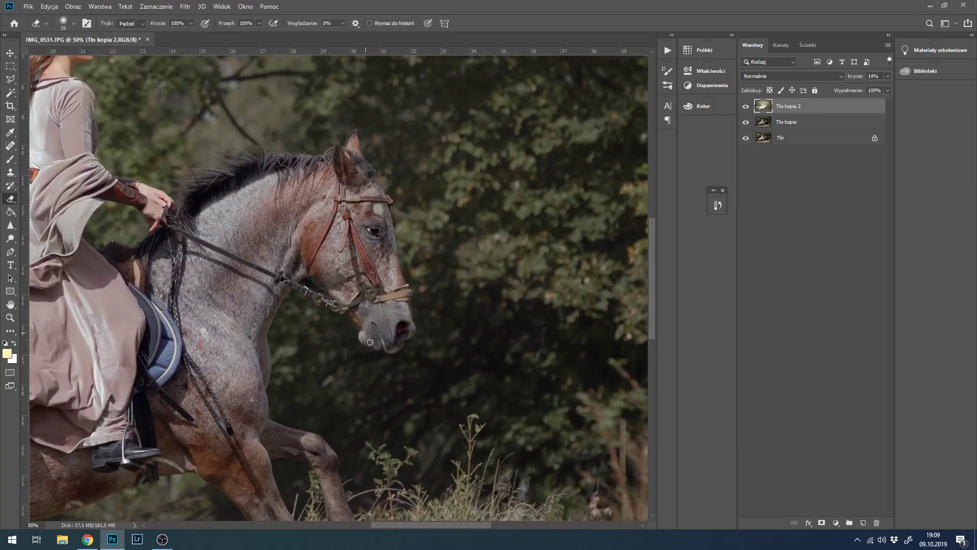
{"action": "right_click", "coordinate": [155, 224]}
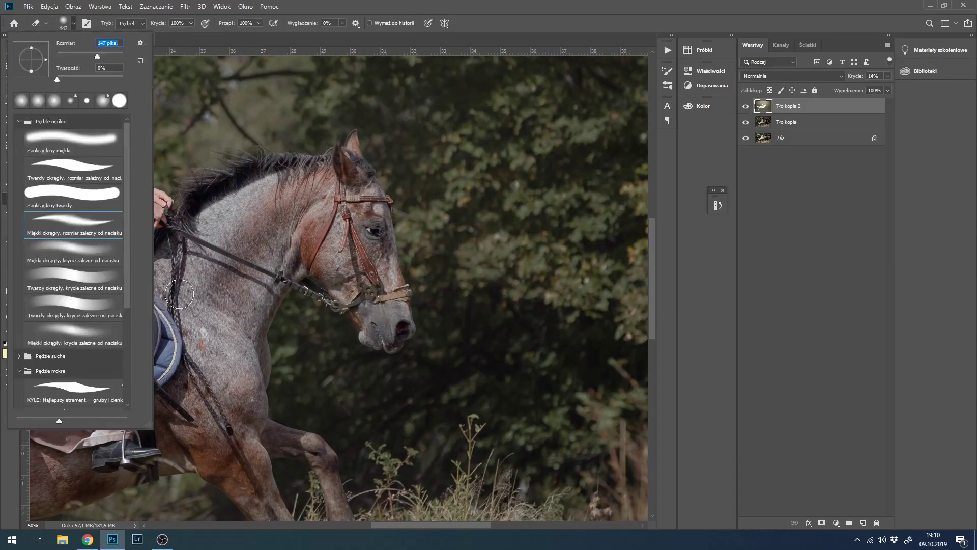
{"action": "scroll", "coordinate": [463, 278], "scroll_direction": "down", "scroll_amount": 5}
{"action": "scroll", "coordinate": [463, 278], "scroll_direction": "left", "scroll_amount": 10}
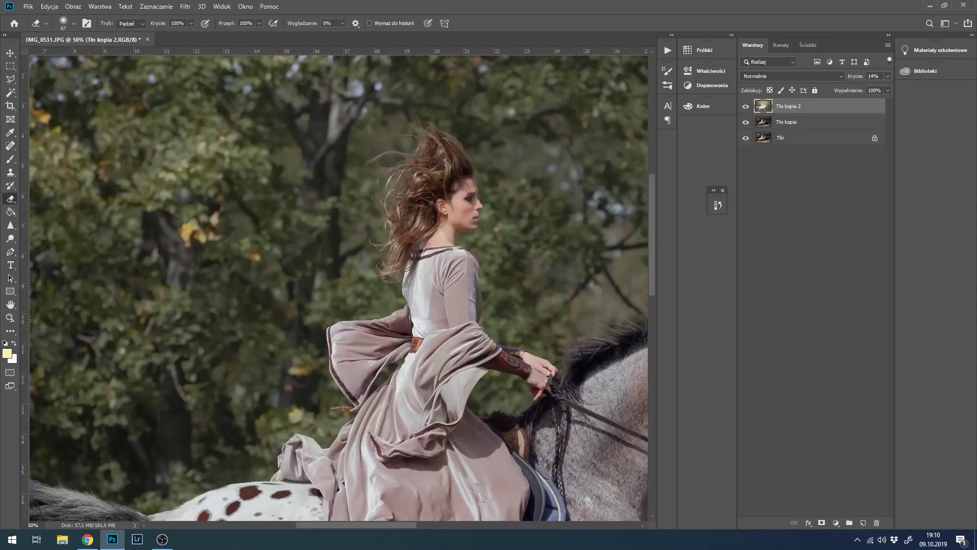
{"action": "key", "text": "z"}
{"action": "key", "text": "ctrl+0"}
{"action": "left_click", "coordinate": [746, 106]}
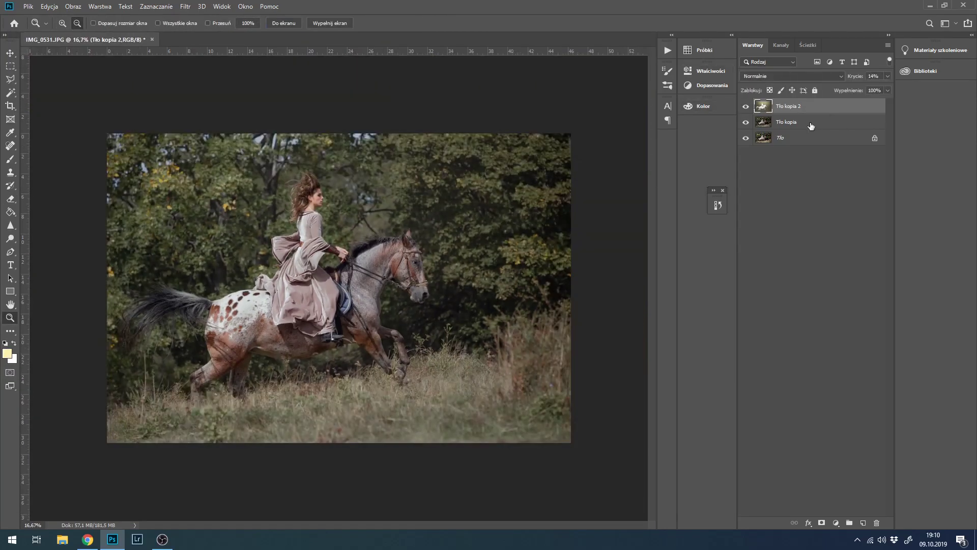
{"action": "left_click", "coordinate": [746, 106]}
{"action": "left_click", "coordinate": [746, 106]}
Flatten all layers into a single image.
{"action": "key", "text": "e"}
{"action": "right_click", "coordinate": [809, 122]}
{"action": "left_click", "coordinate": [839, 417]}
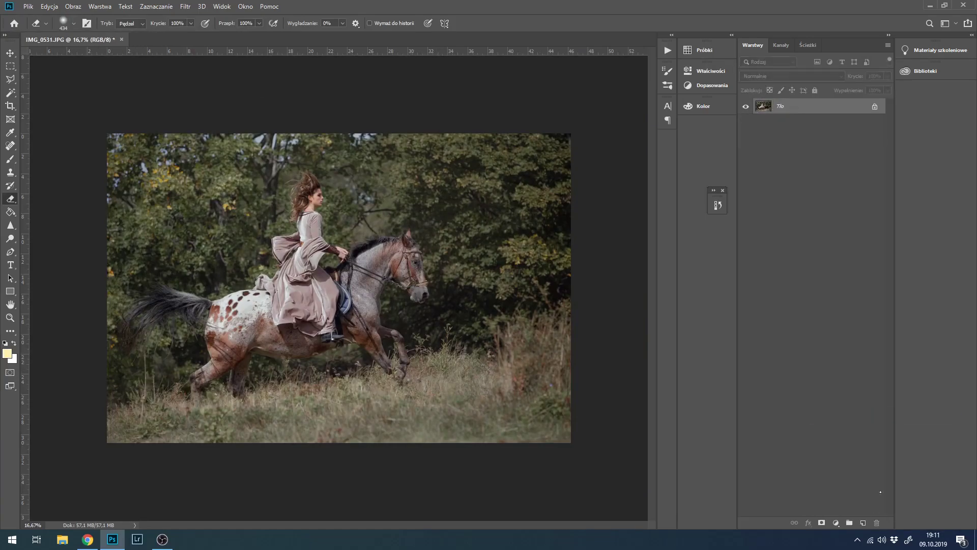
Lasso the rider's dress, copy it to a new layer and enlarge it up and right.
{"action": "key", "text": "l"}
{"action": "key", "text": "ctrl+plus"}
{"action": "left_click", "coordinate": [239, 206]}
{"action": "double_click", "coordinate": [341, 294]}
{"action": "key", "text": "ctrl+j"}
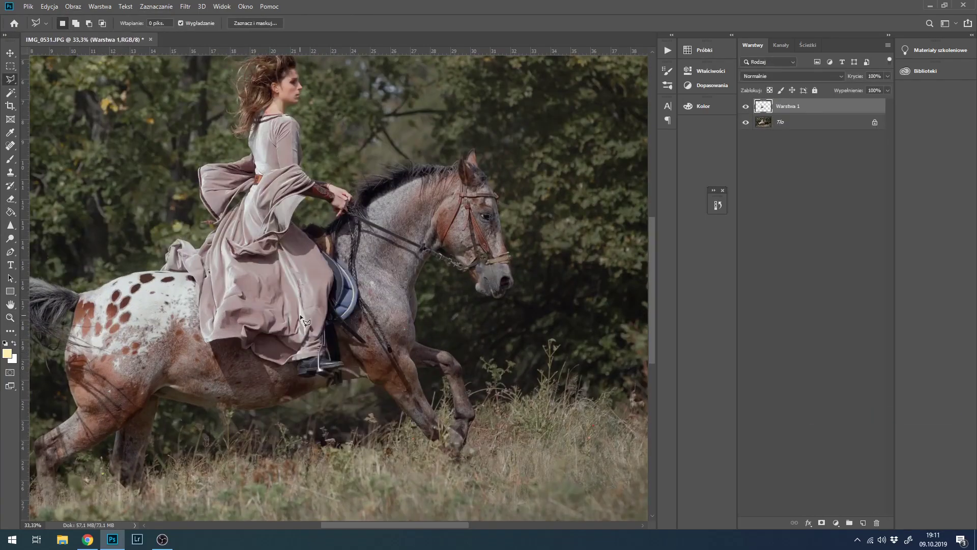
{"action": "key", "text": "ctrl+t"}
{"action": "left_click_drag", "start_coordinate": [337, 218], "coordinate": [365, 198]}
{"action": "key", "text": "Return"}
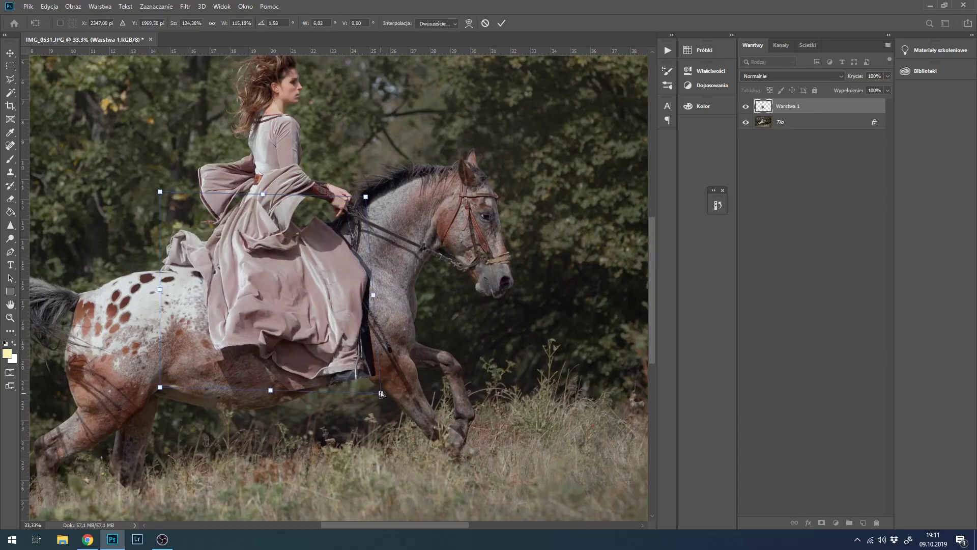
Erase the dress copy's hard edges over the belly, boot and horse's back.
{"action": "key", "text": "e"}
{"action": "right_click", "coordinate": [208, 217]}
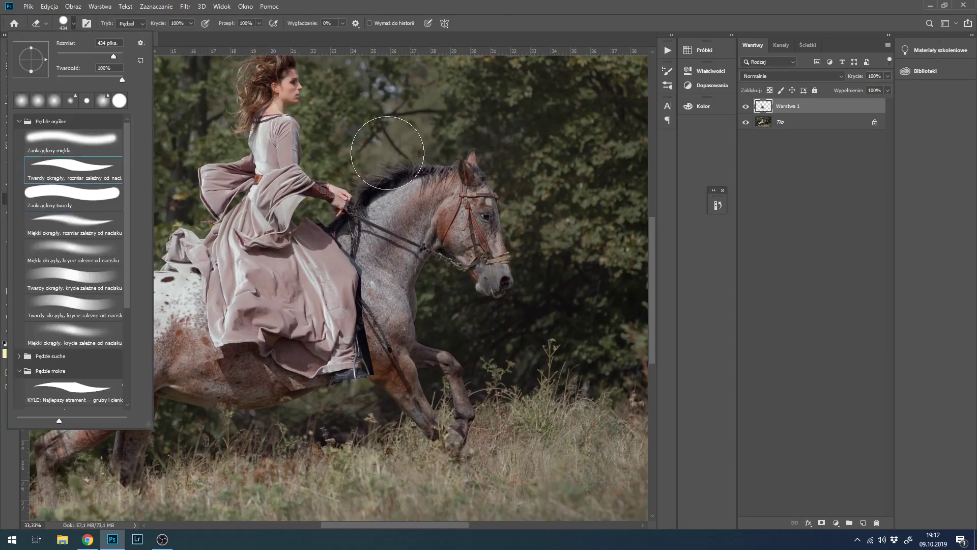
{"action": "key", "text": "Escape"}
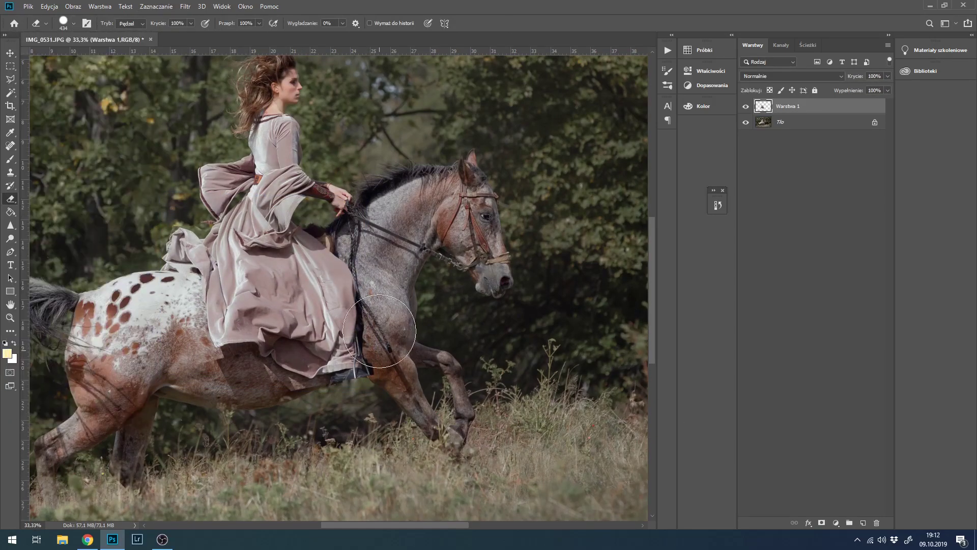
{"action": "key", "text": "bracketleft"}
{"action": "key", "text": "bracketleft"}
{"action": "key", "text": "bracketleft"}
{"action": "left_click_drag", "start_coordinate": [328, 384], "coordinate": [251, 351]}
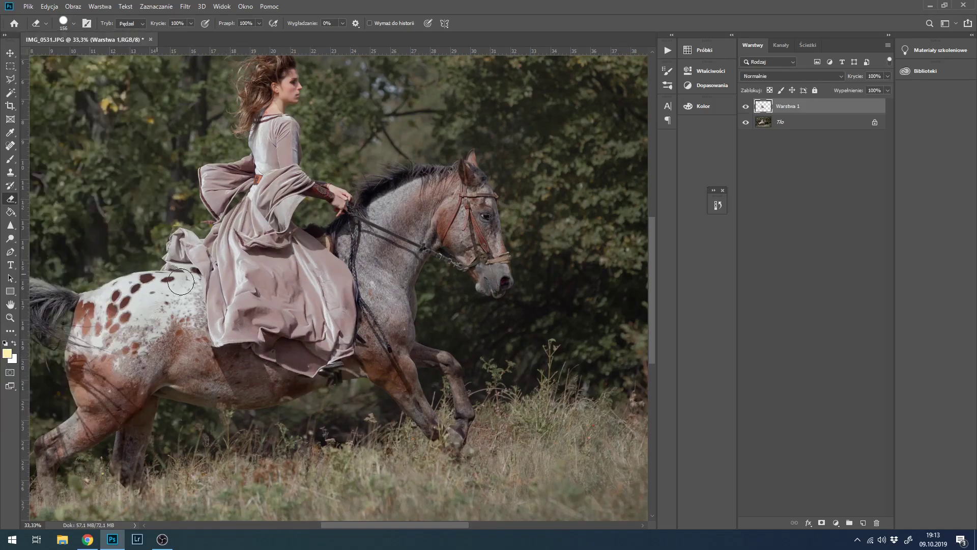
{"action": "left_click_drag", "start_coordinate": [180, 282], "coordinate": [200, 312]}
Refine the dress copy with a smaller eraser and toggle its layer to compare.
{"action": "key", "text": "z"}
{"action": "left_click", "coordinate": [228, 178]}
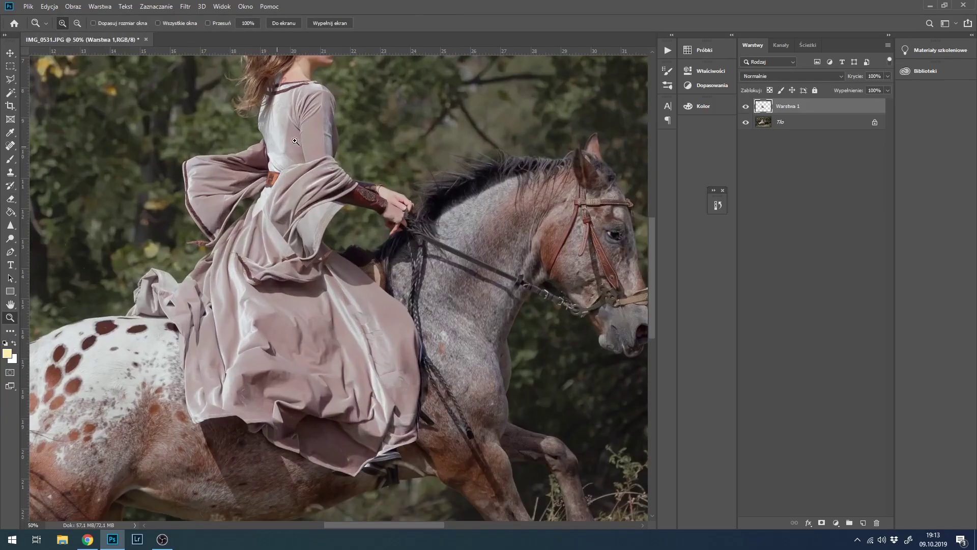
{"action": "left_click", "coordinate": [10, 198]}
{"action": "left_click", "coordinate": [73, 22]}
{"action": "key", "text": "Return"}
{"action": "left_click_drag", "start_coordinate": [244, 219], "coordinate": [336, 304]}
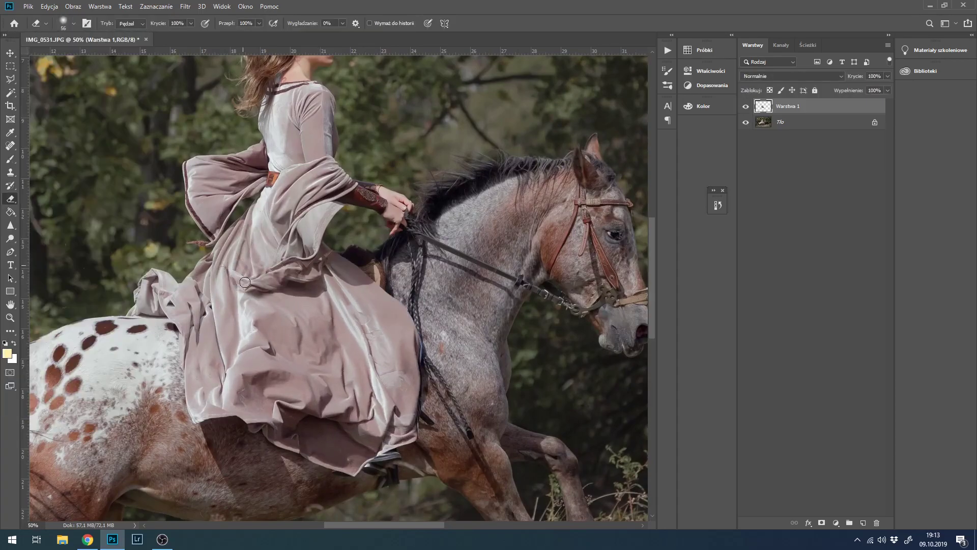
{"action": "left_click", "coordinate": [745, 107]}
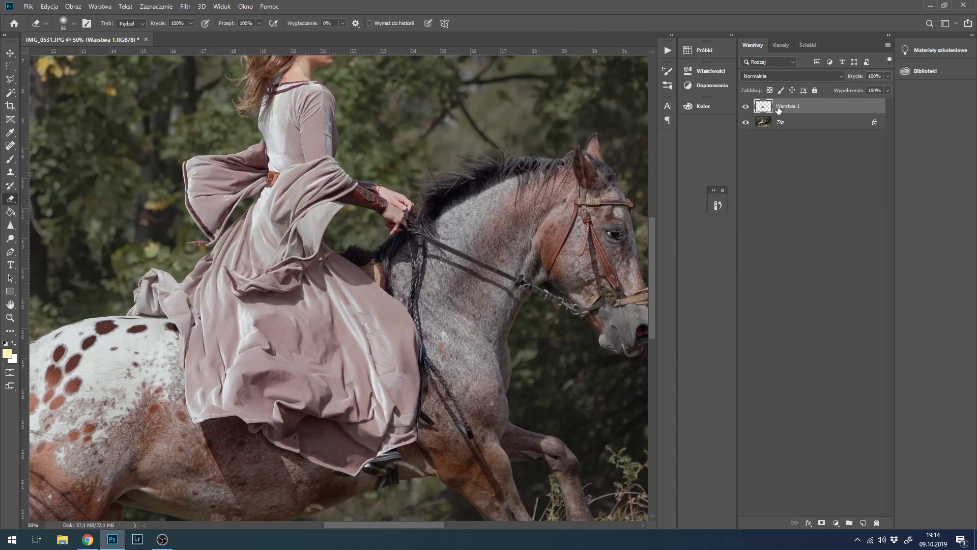
Switch to the Clone Stamp and set its brush size.
{"action": "key", "text": "s"}
{"action": "left_click", "coordinate": [74, 23]}
{"action": "key", "text": "Return"}
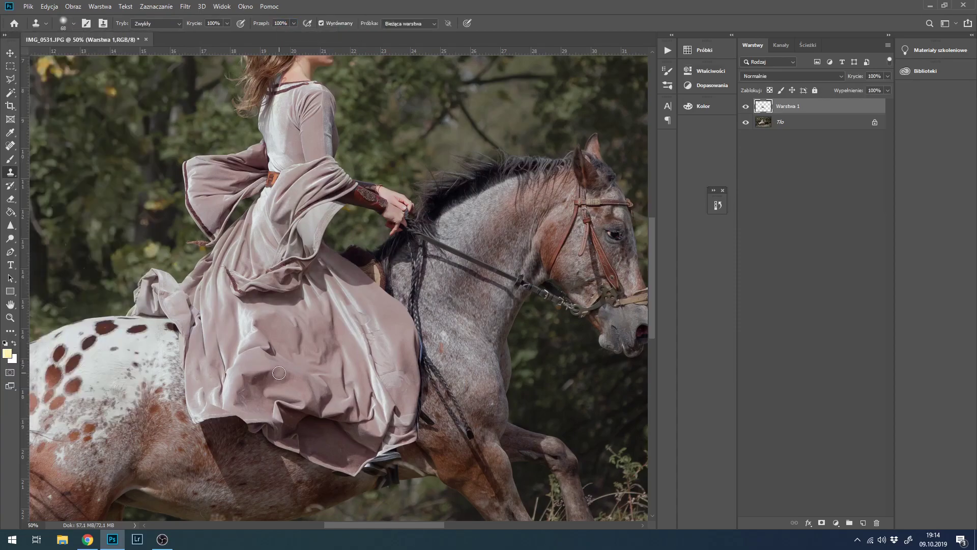
Merge the dress layer down and push the dress and belly with an enlarged Liquify brush.
{"action": "right_click", "coordinate": [782, 108]}
{"action": "left_click", "coordinate": [818, 236]}
{"action": "left_click", "coordinate": [185, 6]}
{"action": "left_click", "coordinate": [219, 85]}
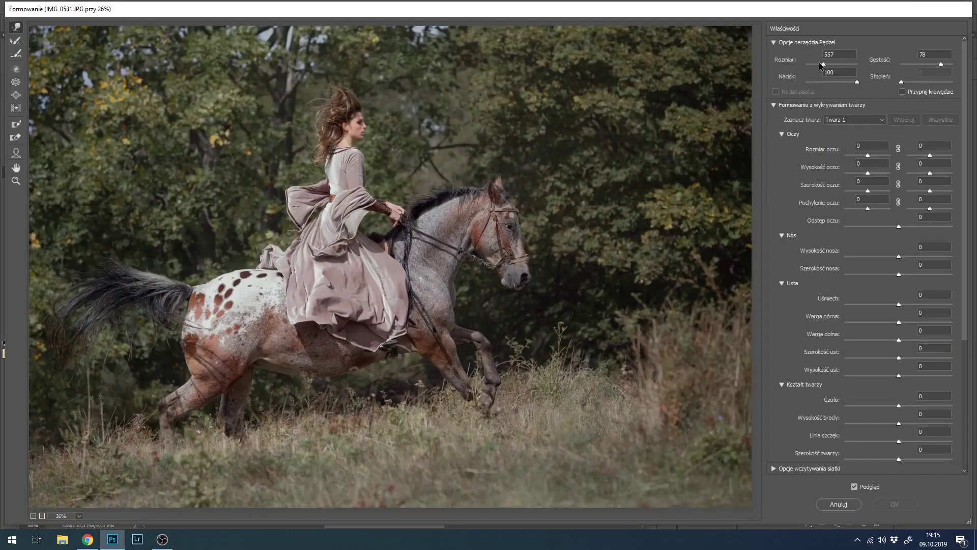
{"action": "key", "text": "bracketright"}
{"action": "key", "text": "bracketright"}
{"action": "key", "text": "bracketright"}
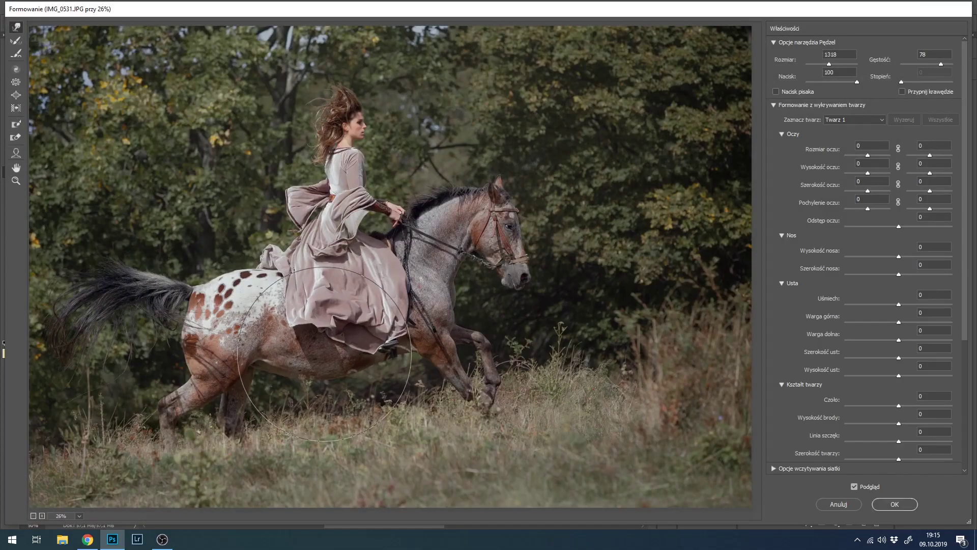
{"action": "key", "text": "Return"}
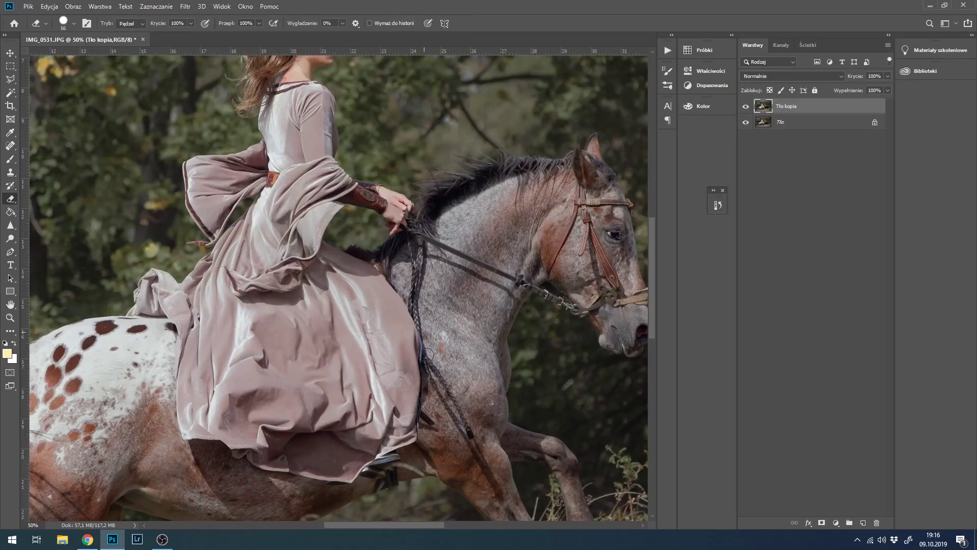
Erase along the horse's belly outline beneath the dress on Tło kopia.
{"action": "scroll", "coordinate": [432, 350], "scroll_direction": "down", "scroll_amount": 3}
{"action": "scroll", "coordinate": [443, 341], "scroll_direction": "down", "scroll_amount": 1}
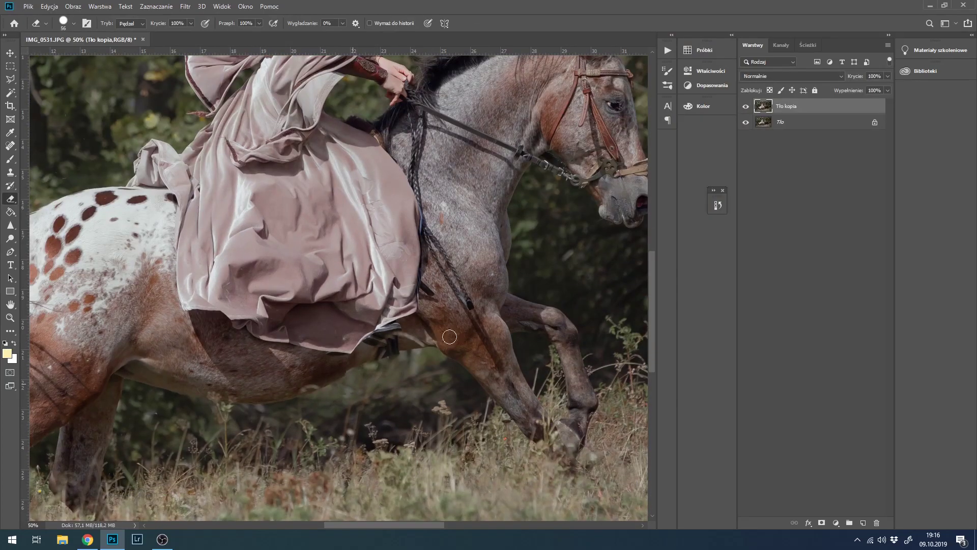
{"action": "mouse_move", "coordinate": [351, 367]}
{"action": "left_mouse_down"}
{"action": "mouse_move", "coordinate": [305, 356]}
{"action": "mouse_move", "coordinate": [254, 372]}
{"action": "mouse_move", "coordinate": [188, 321]}
{"action": "left_mouse_up"}
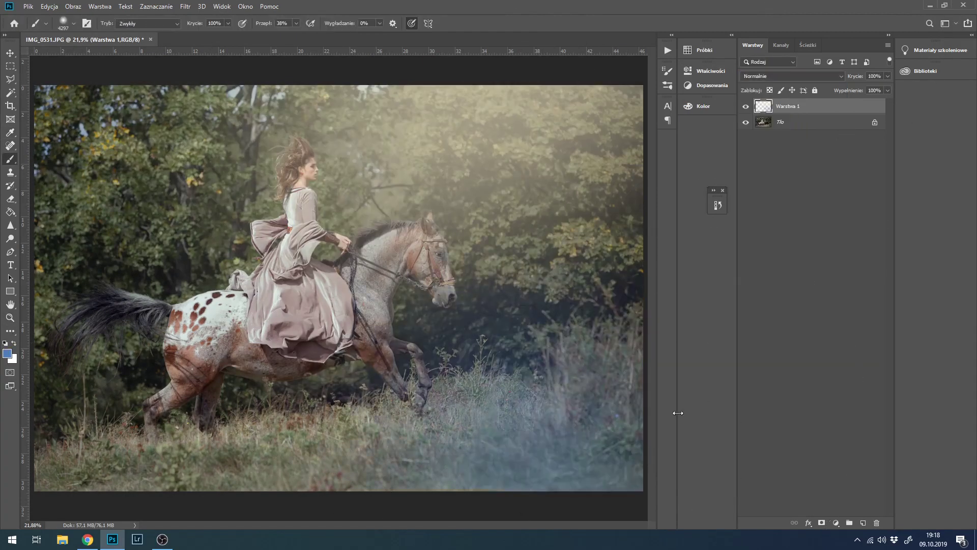
Set the haze layer to a darkening blend mode at 21% opacity.
{"action": "left_click", "coordinate": [792, 76]}
{"action": "left_click", "coordinate": [769, 135]}
{"action": "left_click_drag", "start_coordinate": [887, 75], "coordinate": [850, 87]}
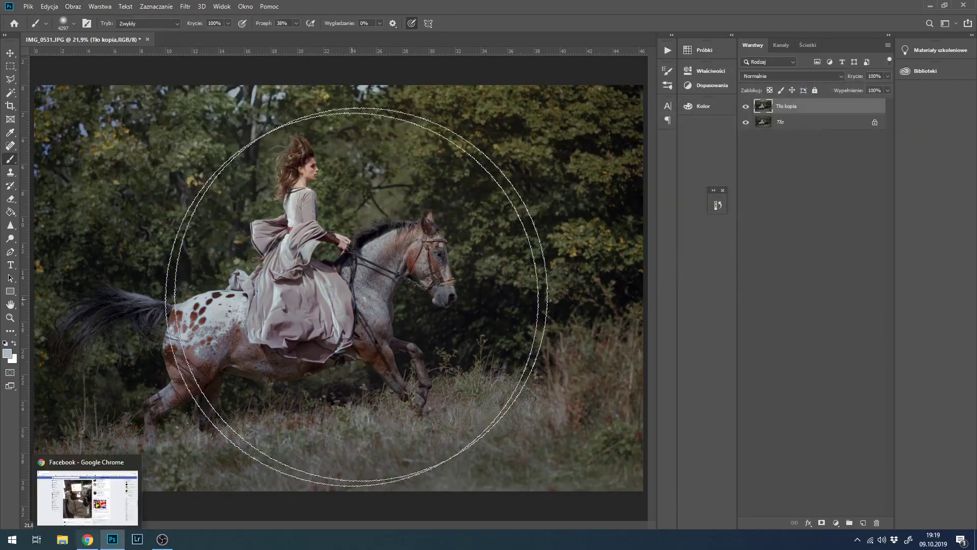
Add a Vibrance adjustment layer with Saturation -20.
{"action": "left_click", "coordinate": [73, 6]}
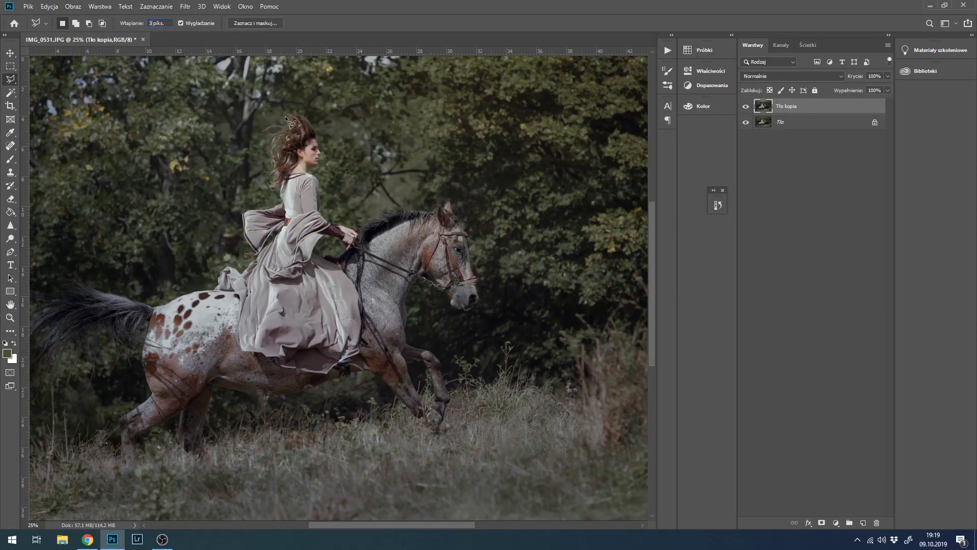
{"action": "left_click", "coordinate": [863, 522]}
{"action": "left_click", "coordinate": [835, 523]}
{"action": "left_click", "coordinate": [872, 423]}
{"action": "left_click_drag", "start_coordinate": [617, 130], "coordinate": [609, 130]}
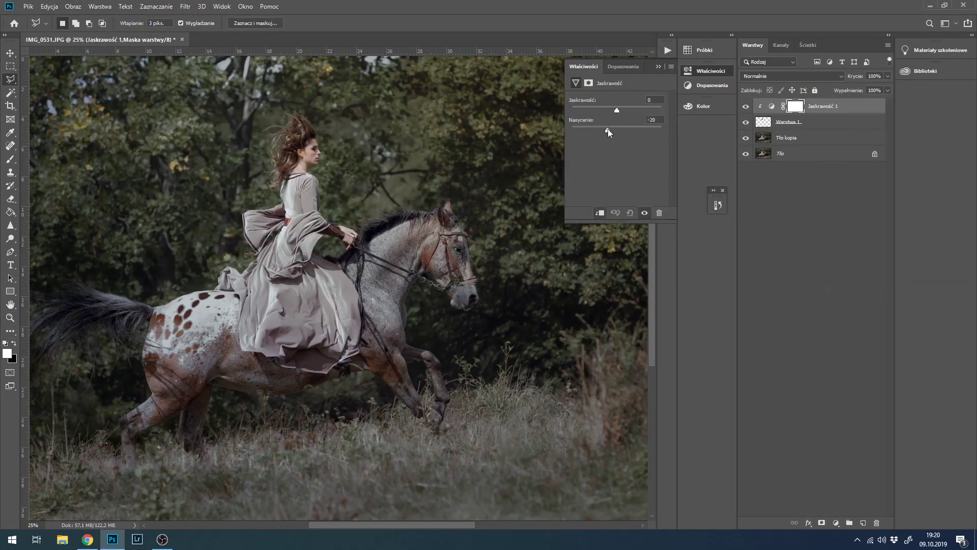
Add a Color Balance layer nudging the midtones slightly toward cyan.
{"action": "left_click", "coordinate": [836, 522]}
{"action": "left_click", "coordinate": [845, 435]}
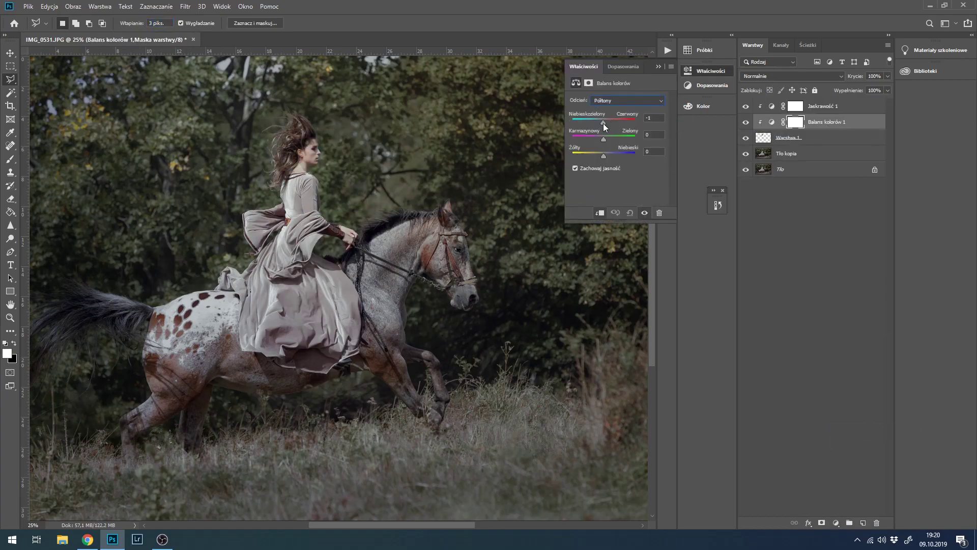
{"action": "left_click", "coordinate": [658, 66]}
Flatten the image and add a new Soft Light layer filled with 50% gray.
{"action": "right_click", "coordinate": [820, 122]}
{"action": "left_click", "coordinate": [860, 415]}
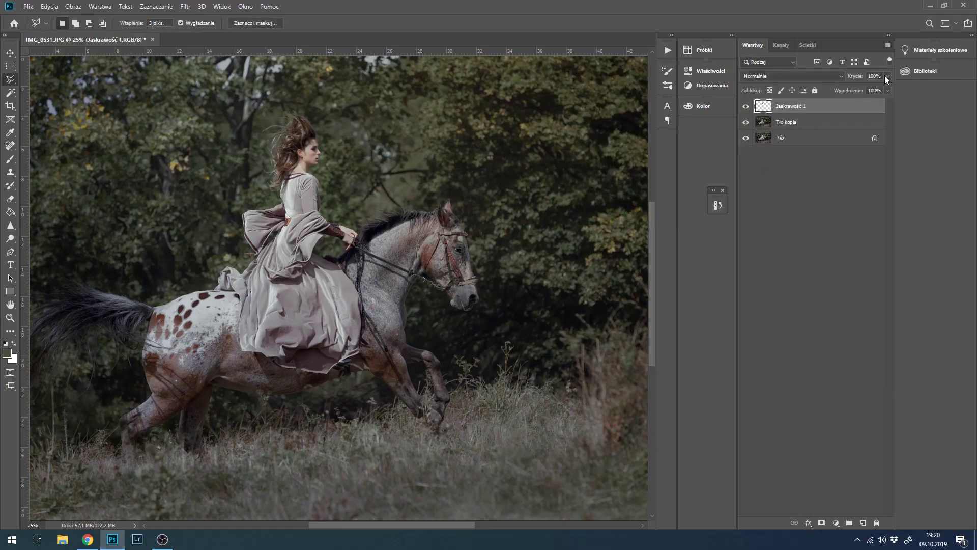
{"action": "key", "text": "ctrl+shift+n"}
{"action": "key", "text": "shift+alt+f"}
{"action": "key", "text": "Return"}
Set up a small, soft white brush for painting on the grey layer.
{"action": "key", "text": "ctrl+minus"}
{"action": "key", "text": "b"}
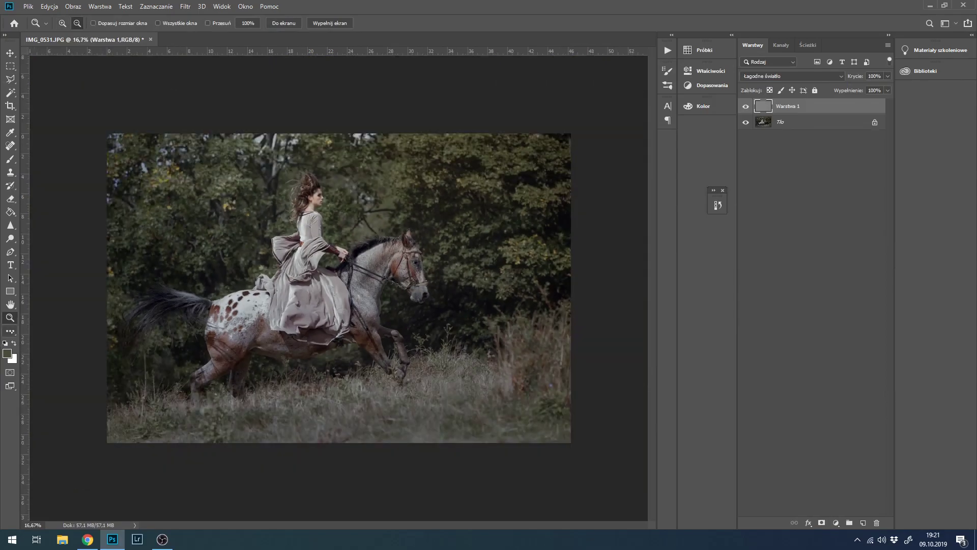
{"action": "key", "text": "d"}
{"action": "right_click", "coordinate": [109, 458]}
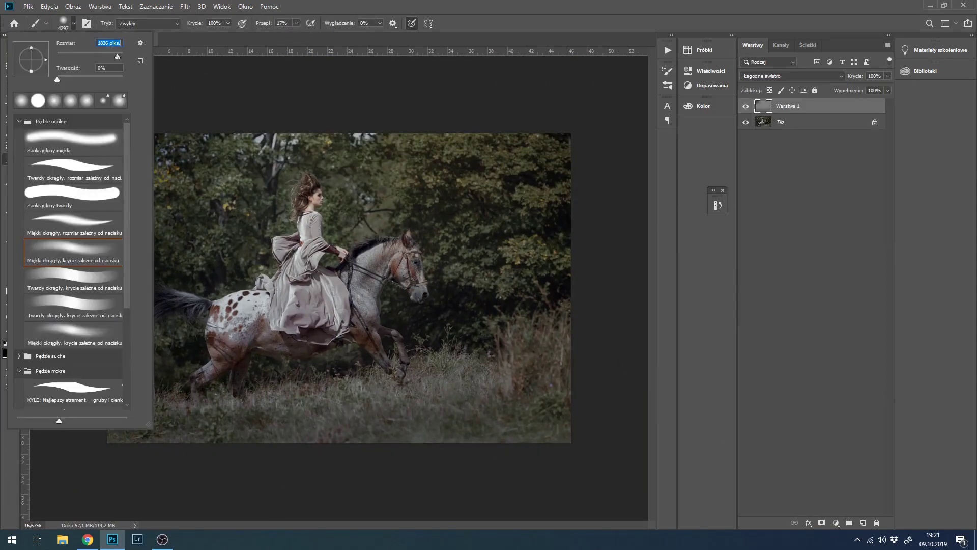
{"action": "left_click_drag", "start_coordinate": [77, 52], "coordinate": [48, 52]}
{"action": "key", "text": "Return"}
{"action": "key", "text": "x"}
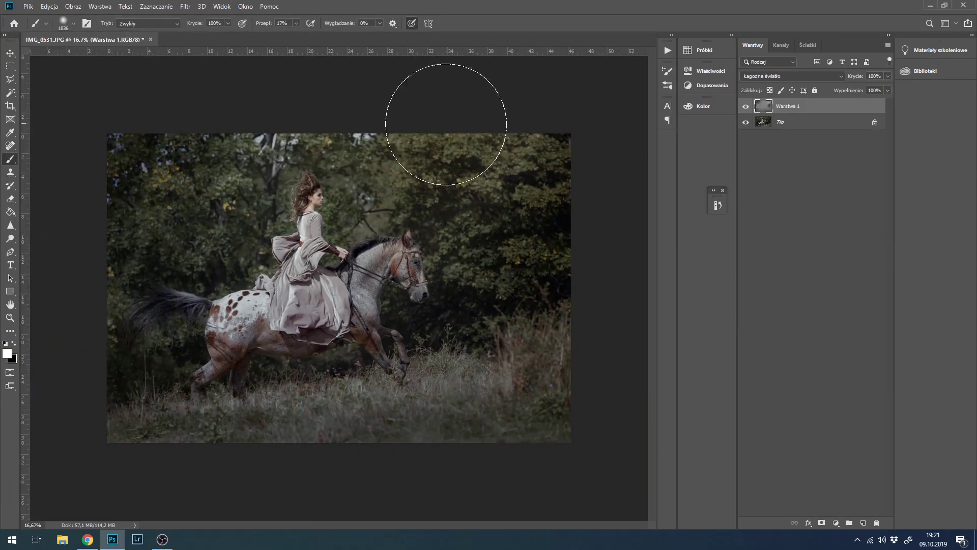
Paint white to brighten the horse's belly, neck, front leg and the dress.
{"action": "key", "text": "ctrl+plus"}
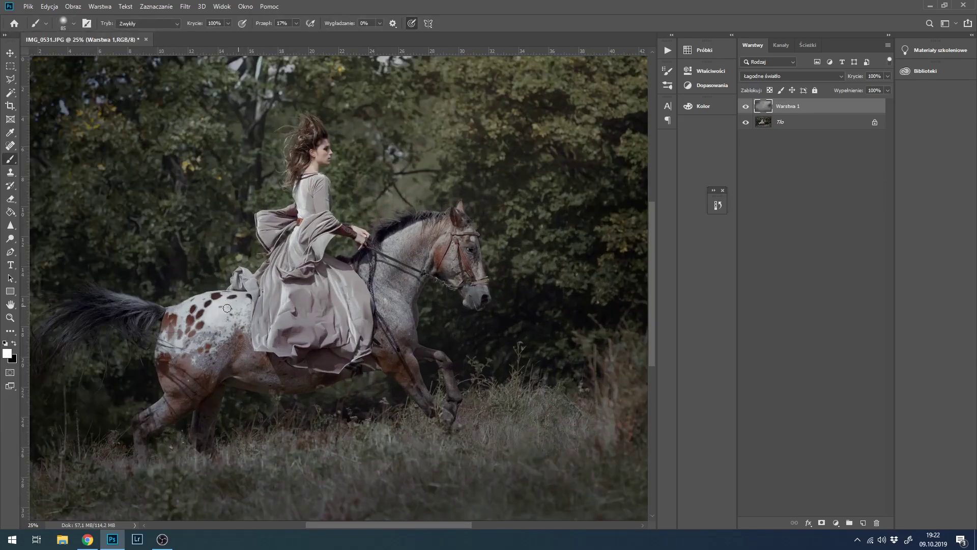
{"action": "left_click_drag", "start_coordinate": [162, 413], "coordinate": [390, 362]}
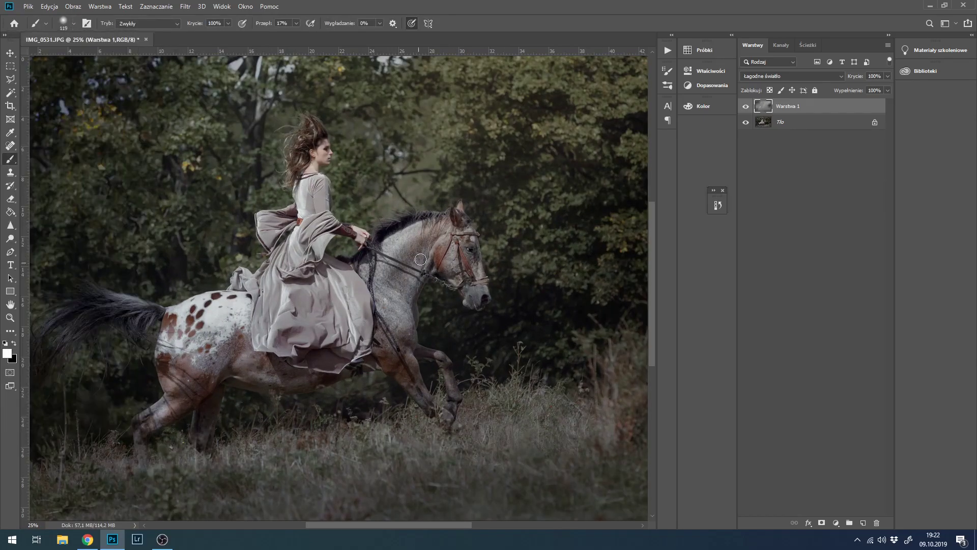
{"action": "key", "text": "F7"}
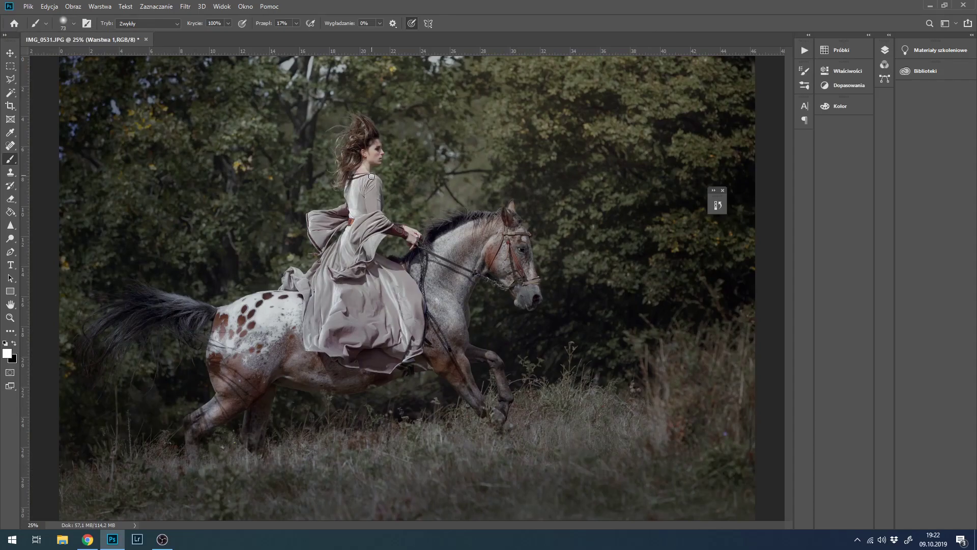
{"action": "left_click_drag", "start_coordinate": [355, 237], "coordinate": [451, 325]}
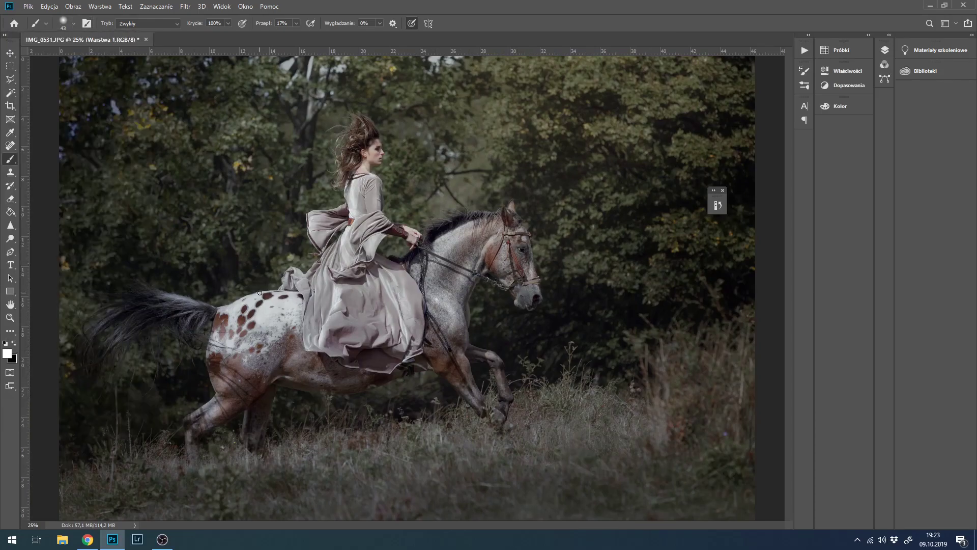
{"action": "left_click", "coordinate": [74, 23]}
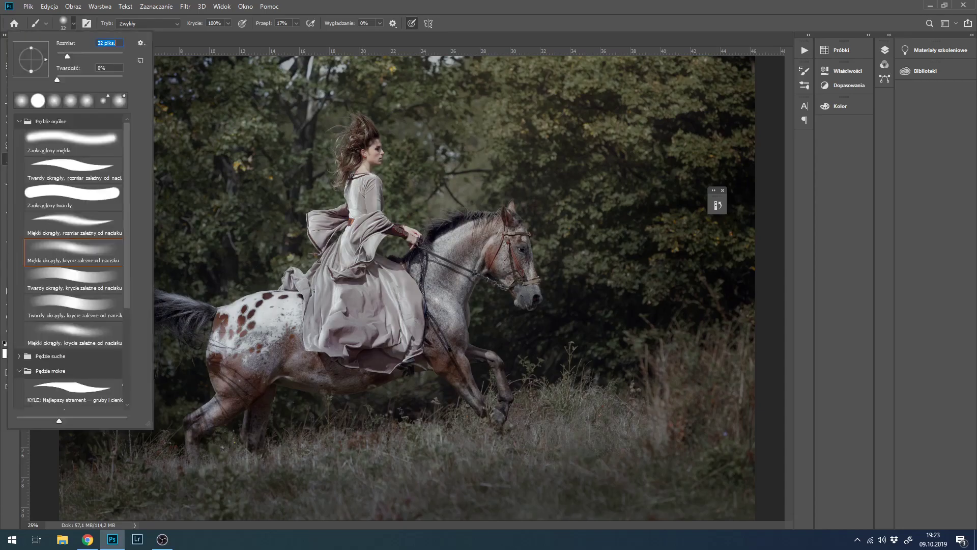
{"action": "left_click", "coordinate": [479, 262]}
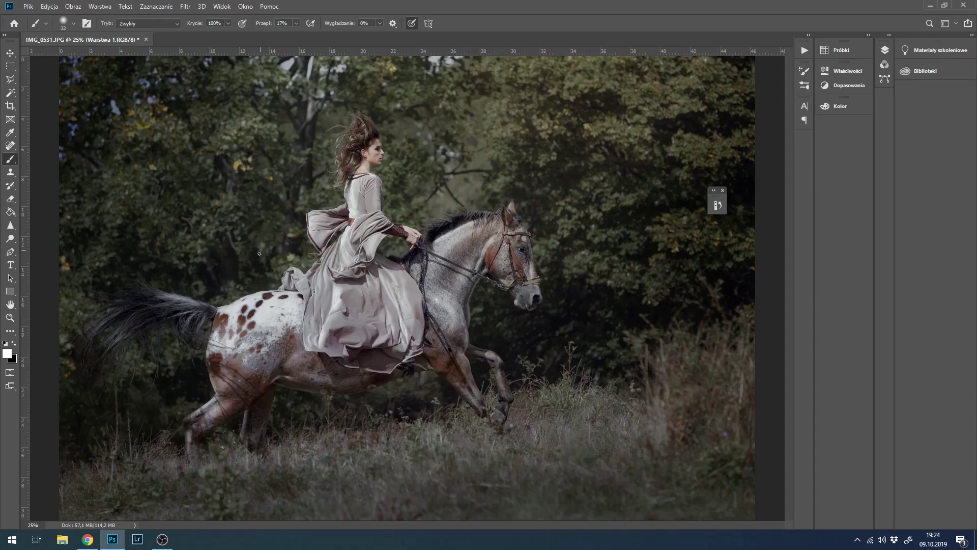
Fit the photo on screen and switch to black, resizing the brush for darkening.
{"action": "scroll", "coordinate": [383, 154], "scroll_direction": "up", "scroll_amount": 2}
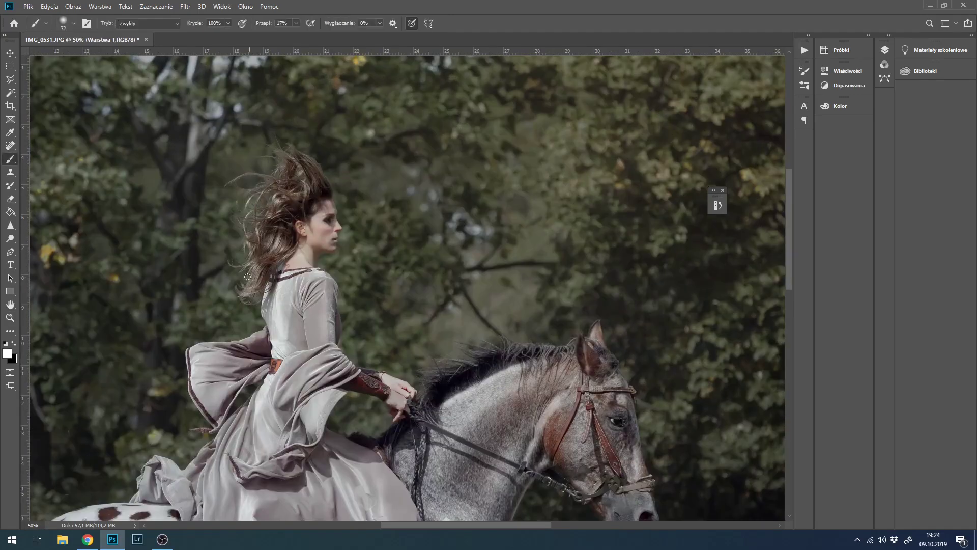
{"action": "key", "text": "ctrl+0"}
{"action": "key", "text": "x"}
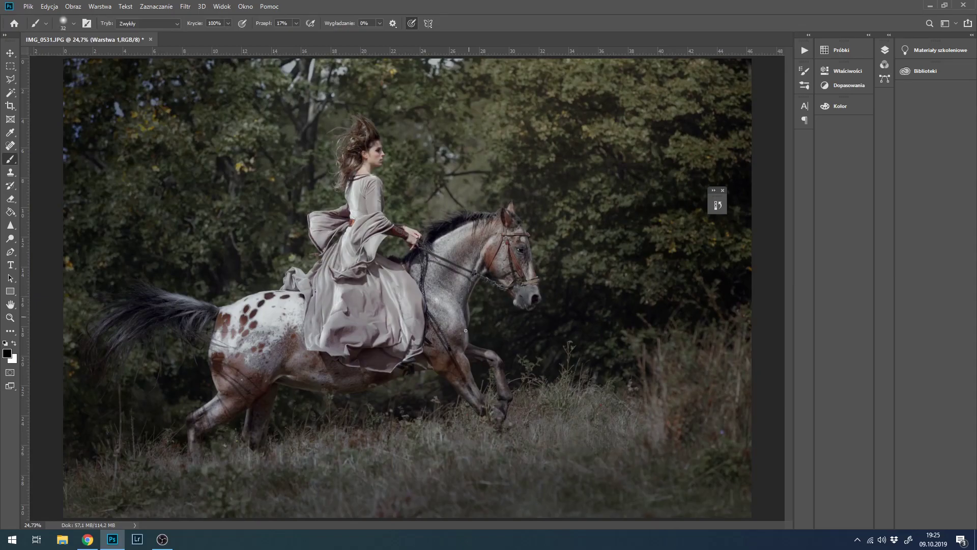
{"action": "left_click", "coordinate": [63, 22]}
{"action": "left_click", "coordinate": [450, 352]}
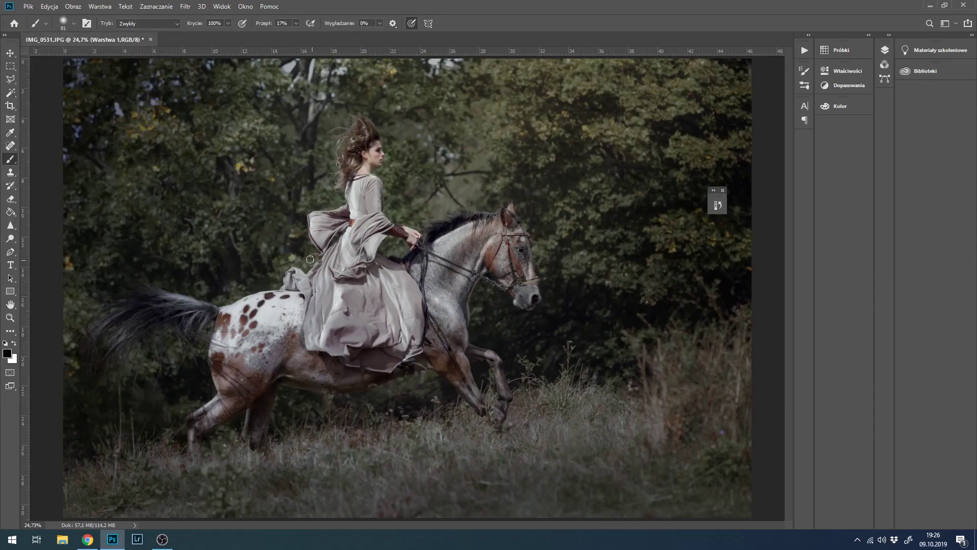
{"action": "left_click", "coordinate": [63, 23]}
{"action": "left_click", "coordinate": [134, 289]}
{"action": "left_click", "coordinate": [63, 23]}
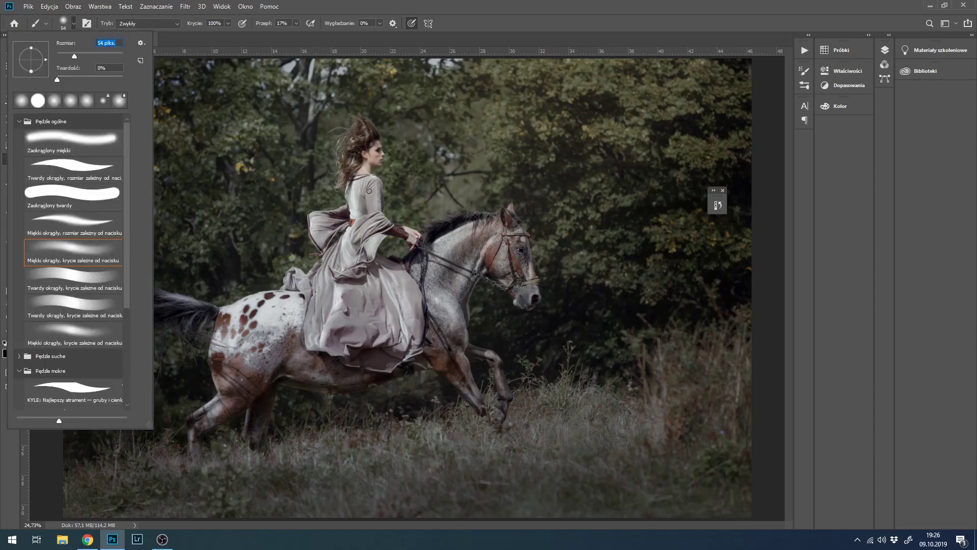
{"action": "left_click", "coordinate": [348, 223]}
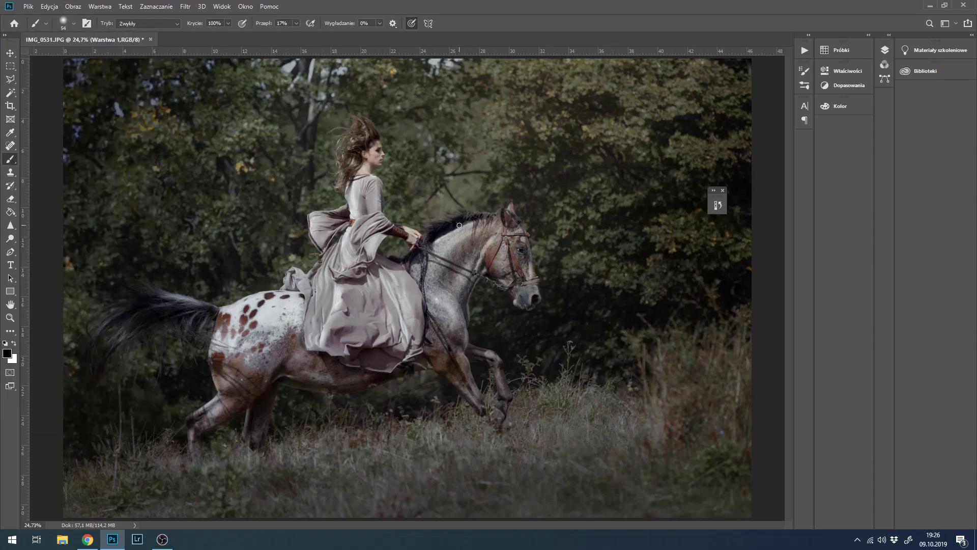
{"action": "scroll", "coordinate": [615, 278], "scroll_direction": "up", "scroll_amount": 3}
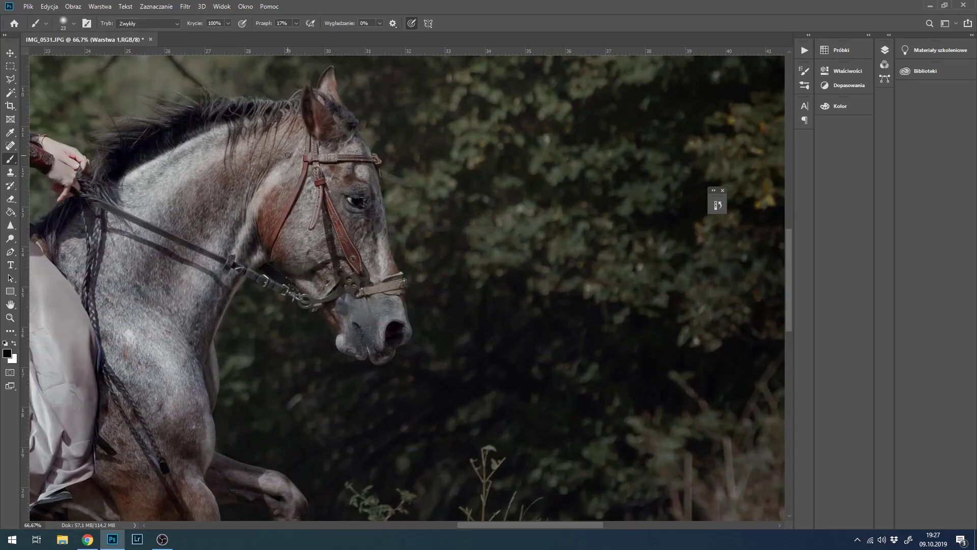
Switch back to white with a smaller, low-flow brush while panning around the horse.
{"action": "key", "text": "x"}
{"action": "key", "text": "bracketleft"}
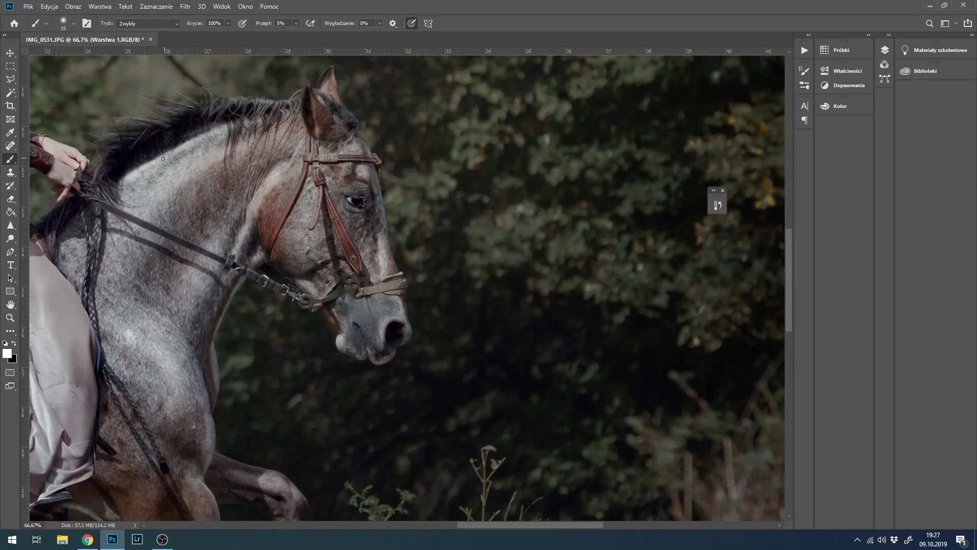
{"action": "scroll", "coordinate": [265, 471], "scroll_direction": "down", "scroll_amount": 3}
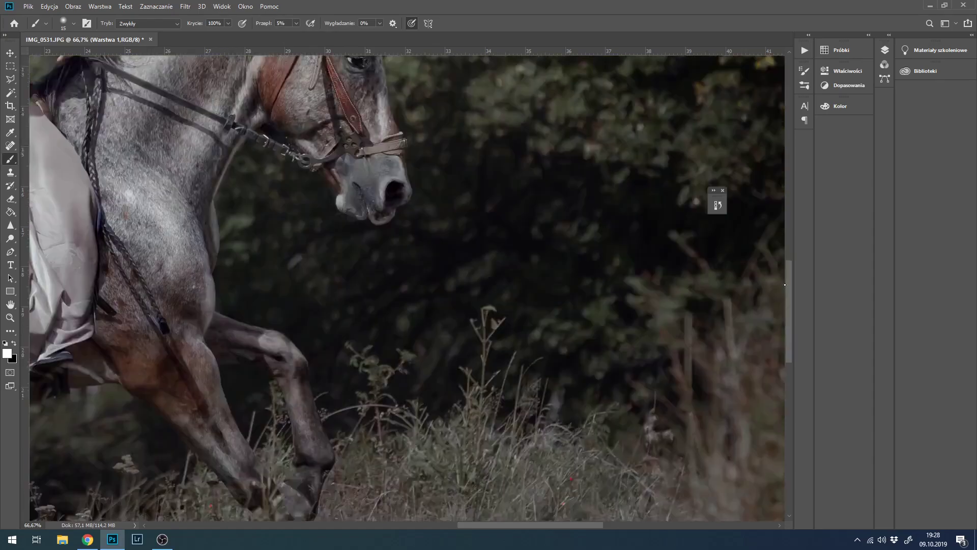
{"action": "scroll", "coordinate": [229, 193], "scroll_direction": "down", "scroll_amount": 3}
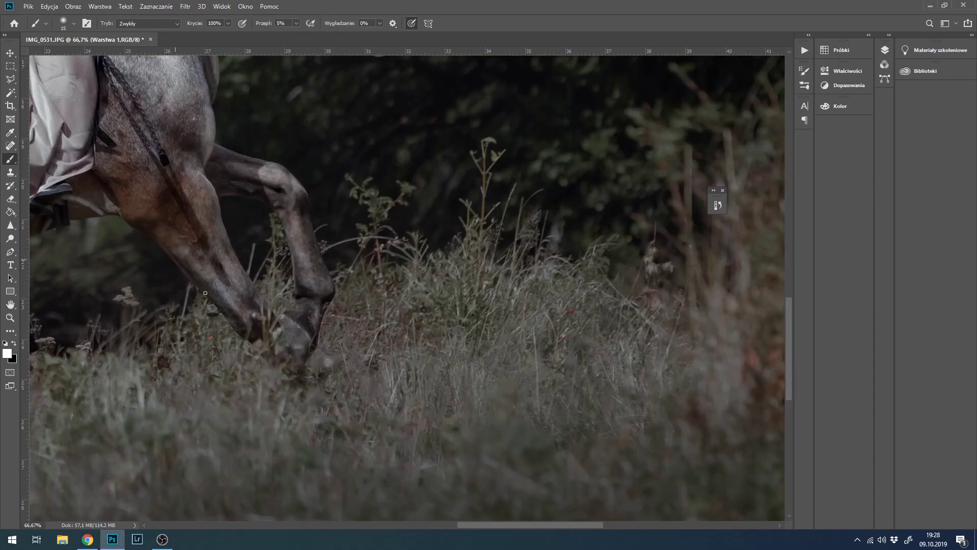
{"action": "scroll", "coordinate": [134, 96], "scroll_direction": "left", "scroll_amount": 5}
{"action": "scroll", "coordinate": [135, 206], "scroll_direction": "left", "scroll_amount": 7}
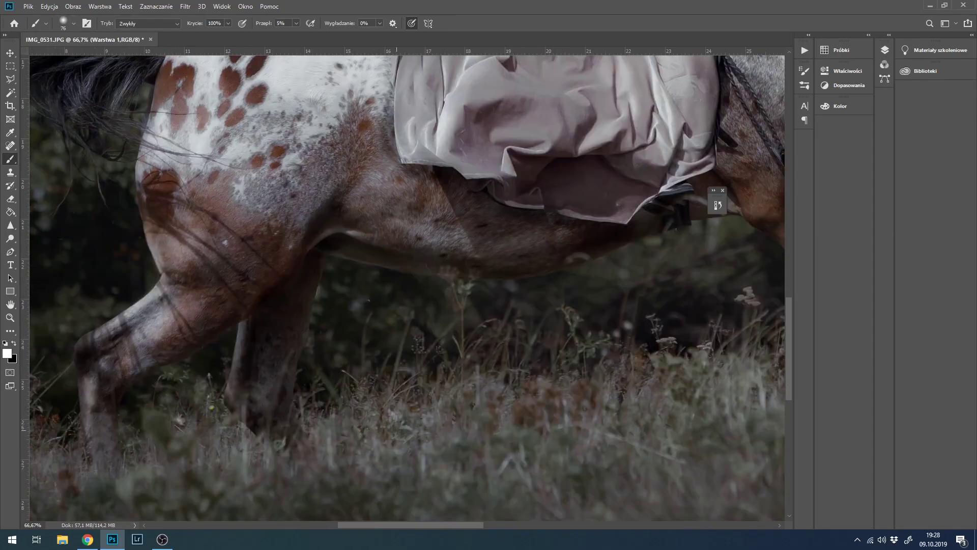
{"action": "scroll", "coordinate": [296, 150], "scroll_direction": "up", "scroll_amount": 3}
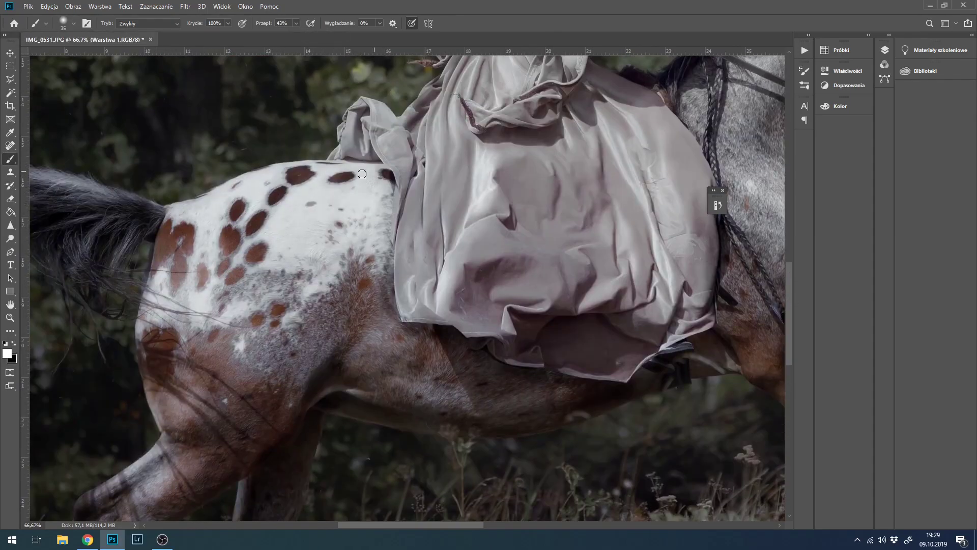
{"action": "key", "text": "bracketright"}
{"action": "key", "text": "bracketright"}
{"action": "key", "text": "bracketright"}
{"action": "key", "text": "shift+1"}
{"action": "key", "text": "shift+8"}
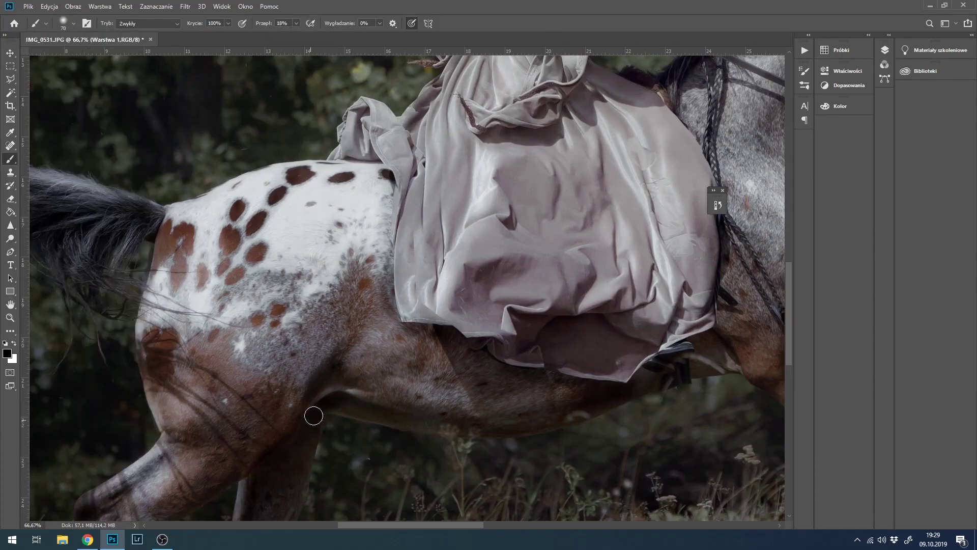
{"action": "scroll", "coordinate": [764, 235], "scroll_direction": "up", "scroll_amount": 5}
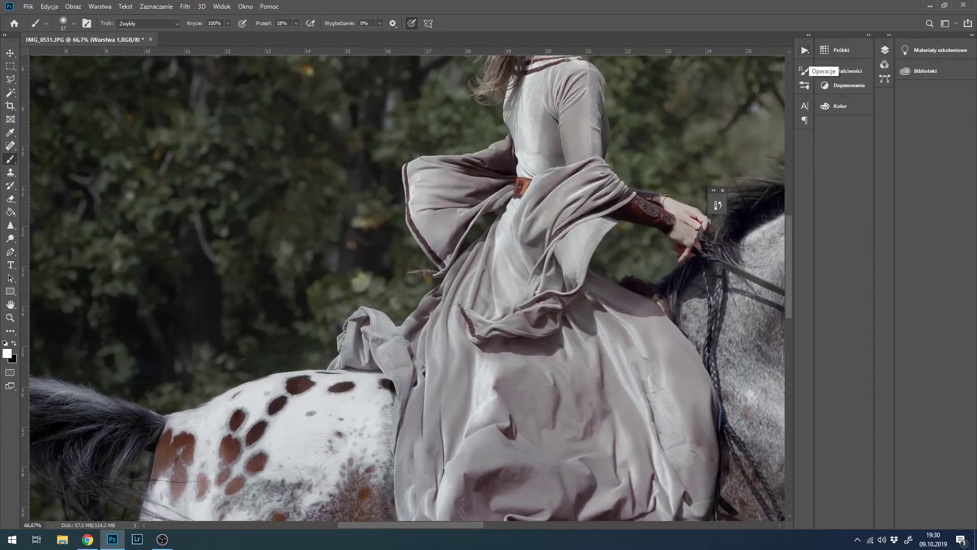
Clone on the background photo with a size 20, half-flow Clone Stamp, then fit the photo.
{"action": "left_click", "coordinate": [885, 49]}
{"action": "left_click", "coordinate": [784, 123]}
{"action": "key", "text": "s"}
{"action": "left_click", "coordinate": [62, 23]}
{"action": "left_click", "coordinate": [60, 27]}
{"action": "left_click", "coordinate": [402, 267]}
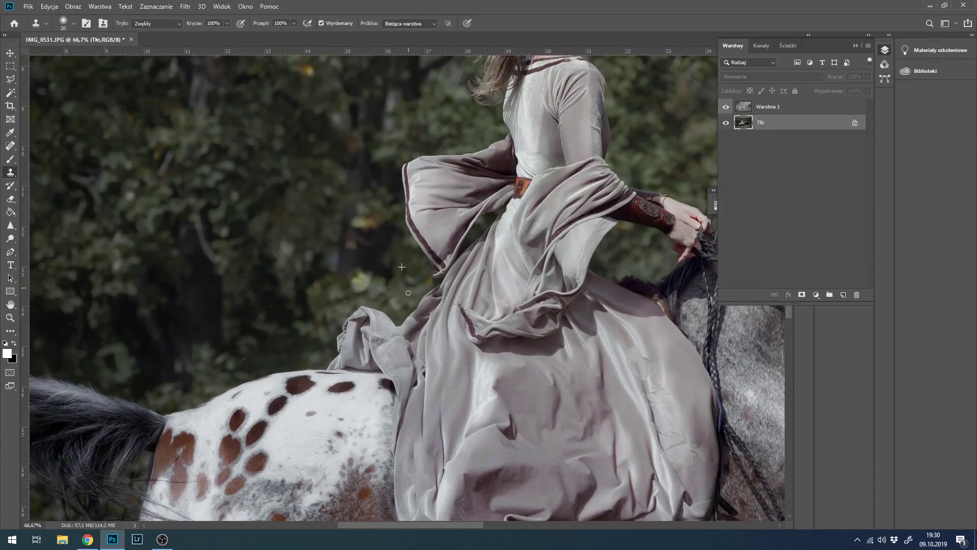
{"action": "scroll", "coordinate": [452, 316], "scroll_direction": "down", "scroll_amount": 3}
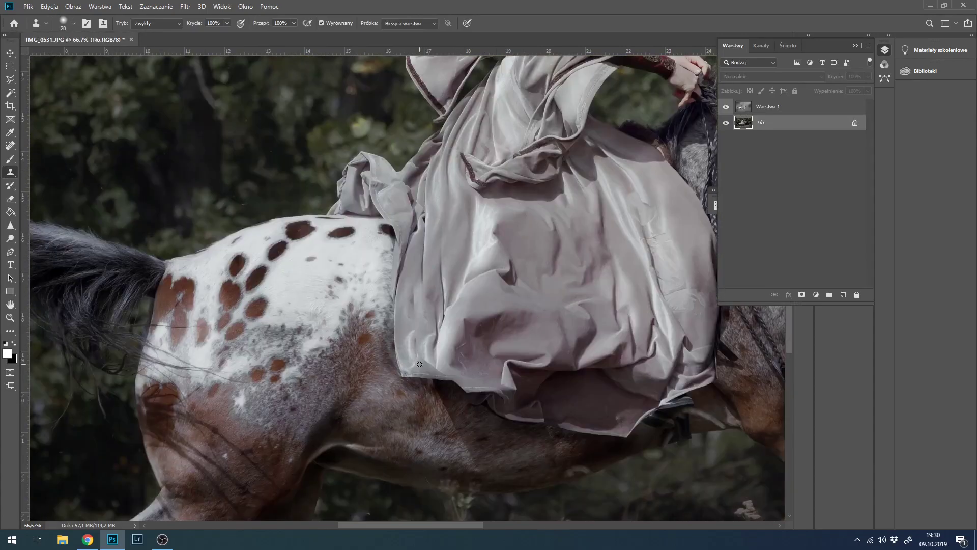
{"action": "left_click", "coordinate": [62, 23]}
{"action": "left_click", "coordinate": [293, 23]}
{"action": "left_click", "coordinate": [268, 35]}
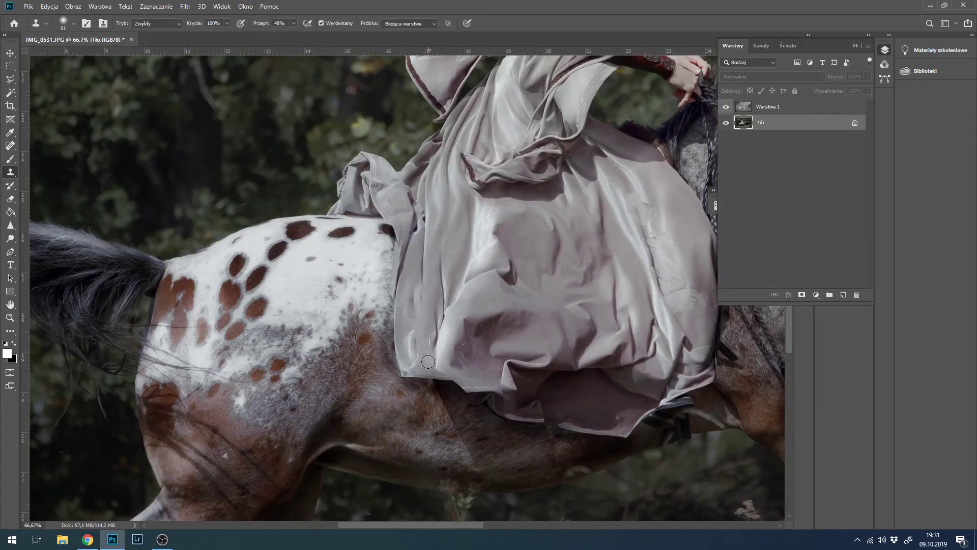
{"action": "left_click", "coordinate": [9, 317]}
{"action": "key", "text": "ctrl+0"}
Ready a black brush on Warstwa 1, then select Tło and cancel Replace Color.
{"action": "left_click", "coordinate": [780, 109]}
{"action": "key", "text": "b"}
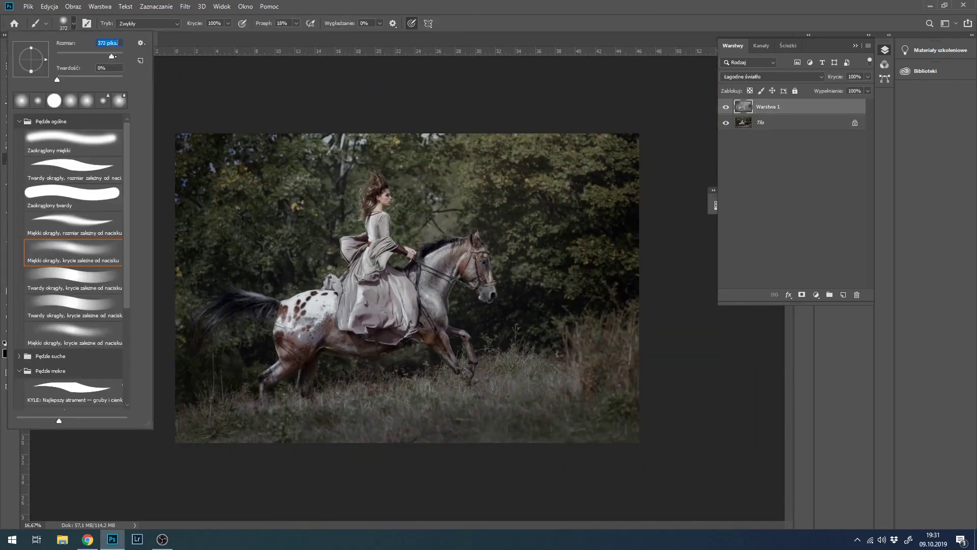
{"action": "key", "text": "x"}
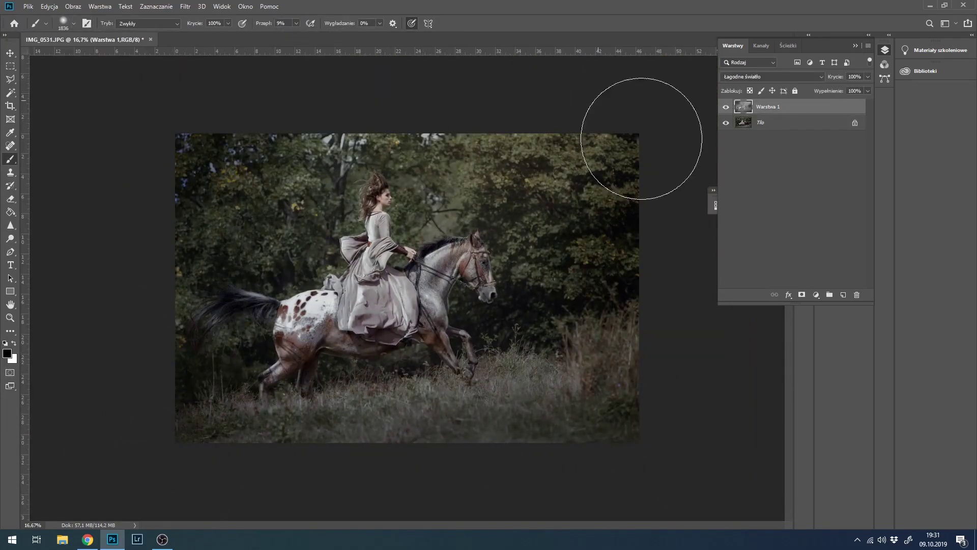
{"action": "left_click", "coordinate": [761, 122]}
{"action": "left_click_drag", "start_coordinate": [810, 54], "coordinate": [851, 98]}
{"action": "left_click", "coordinate": [886, 119]}
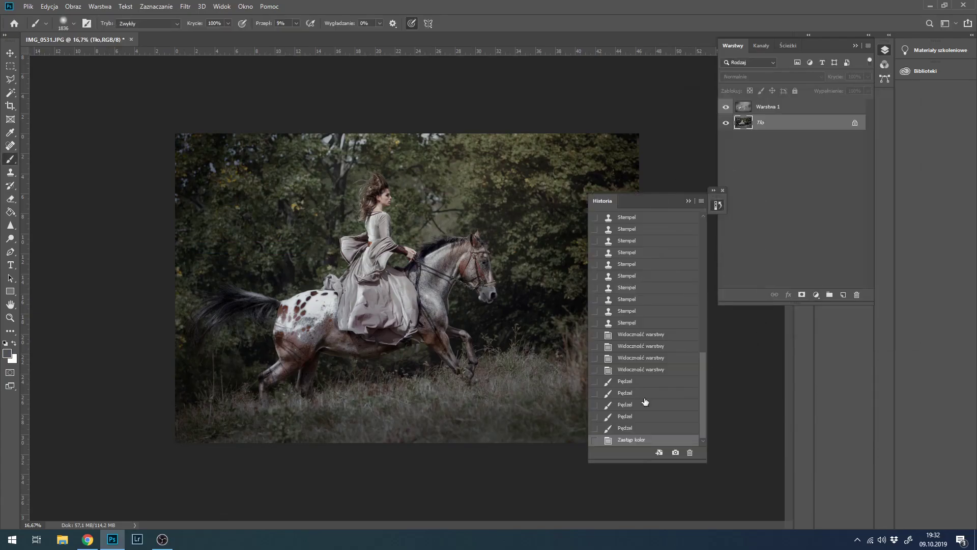
Add a darkening Curves layer and move Krzywe 1 below Warstwa 1.
{"action": "left_click", "coordinate": [816, 294]}
{"action": "left_click", "coordinate": [829, 354]}
{"action": "left_click", "coordinate": [753, 168]}
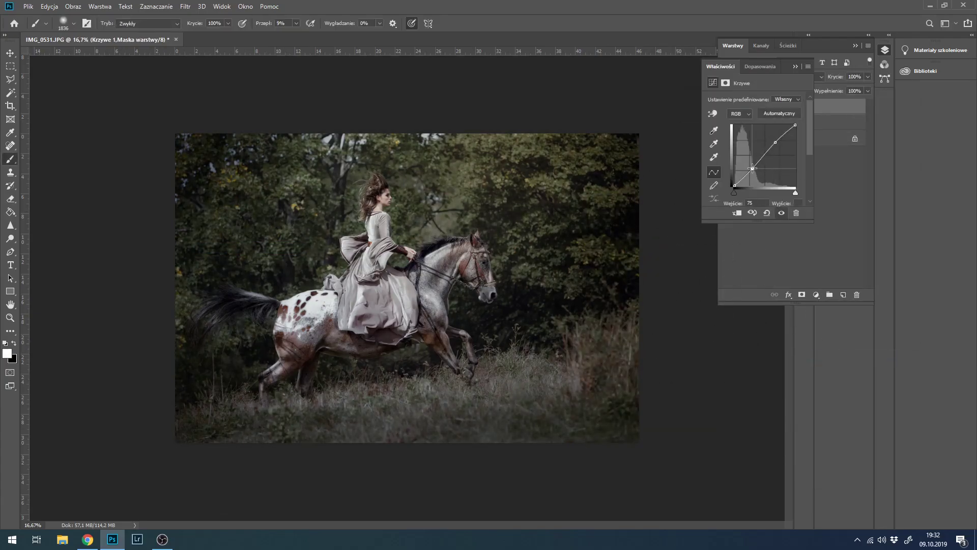
{"action": "left_click", "coordinate": [763, 244]}
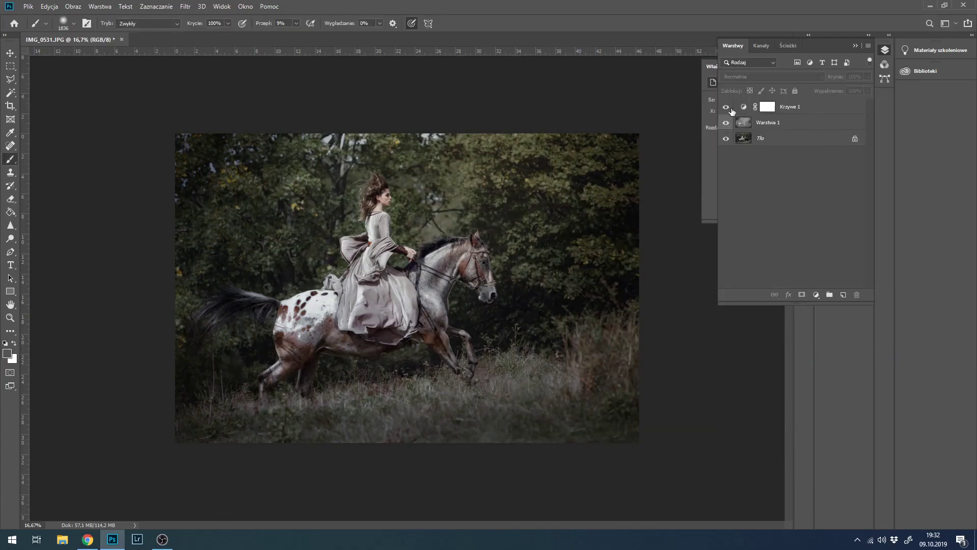
{"action": "left_click_drag", "start_coordinate": [767, 106], "coordinate": [729, 123]}
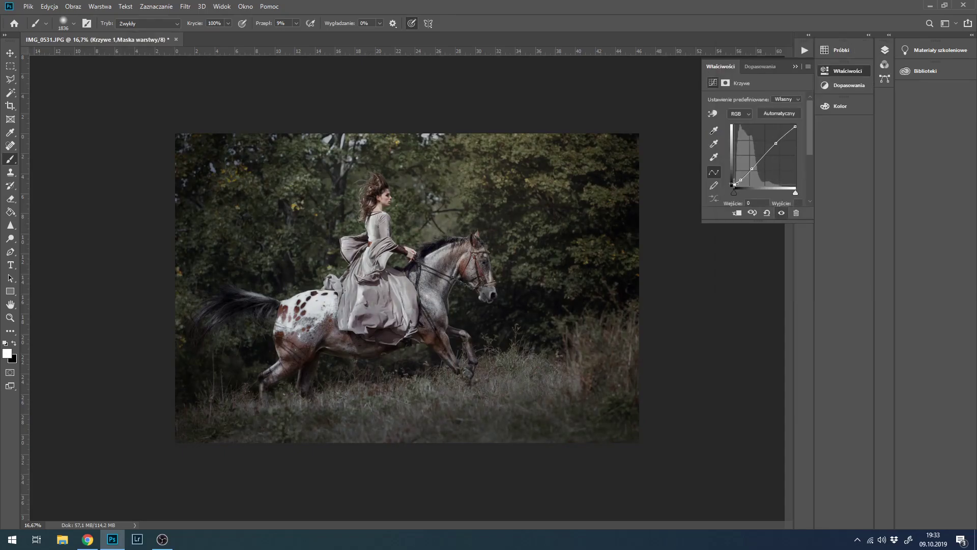
Create a new Soft Light layer named Warstwa 2.
{"action": "left_click", "coordinate": [884, 49]}
{"action": "key", "text": "ctrl+shift+n"}
{"action": "left_click", "coordinate": [432, 186]}
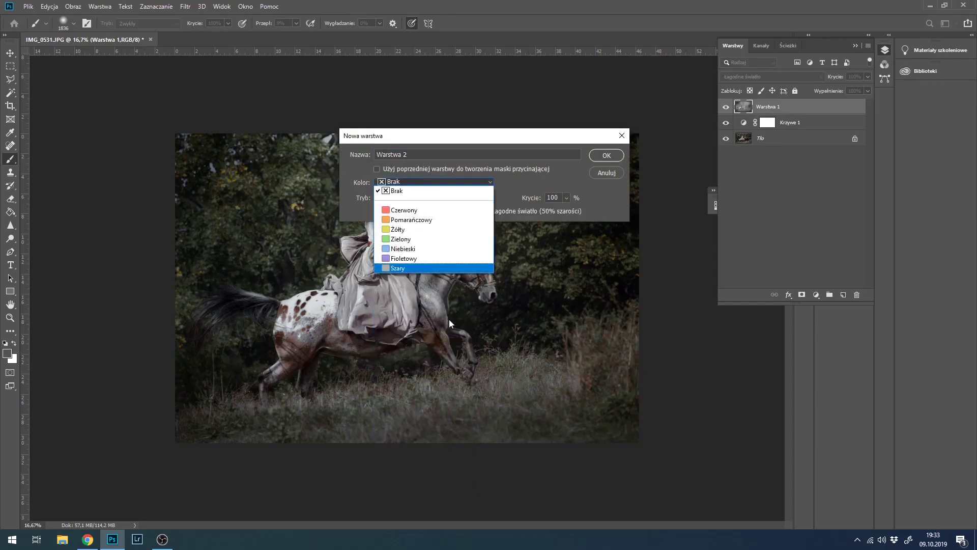
{"action": "left_click", "coordinate": [407, 260]}
{"action": "key", "text": "Return"}
Enlarge the brush size and choose a dark grey foreground colour.
{"action": "left_click", "coordinate": [66, 23]}
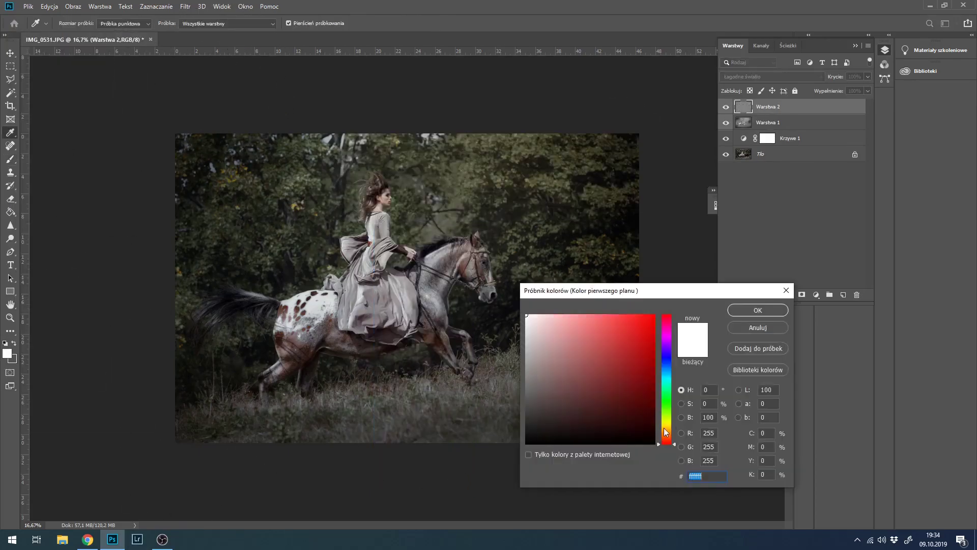
{"action": "type", "text": "3242"}
{"action": "key", "text": "Return"}
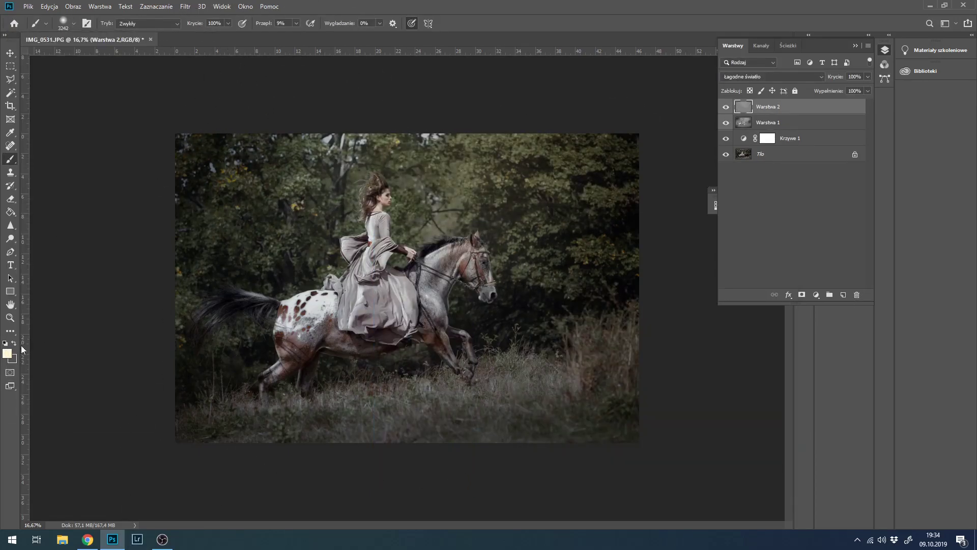
{"action": "left_click", "coordinate": [7, 352]}
{"action": "left_click", "coordinate": [563, 404]}
{"action": "left_click", "coordinate": [764, 308]}
Move Warstwa 2 below Krzywe 1, set the eraser size to 25, and zoom out to the whole photo.
{"action": "left_click_drag", "start_coordinate": [817, 145], "coordinate": [816, 148]}
{"action": "type", "text": "e"}
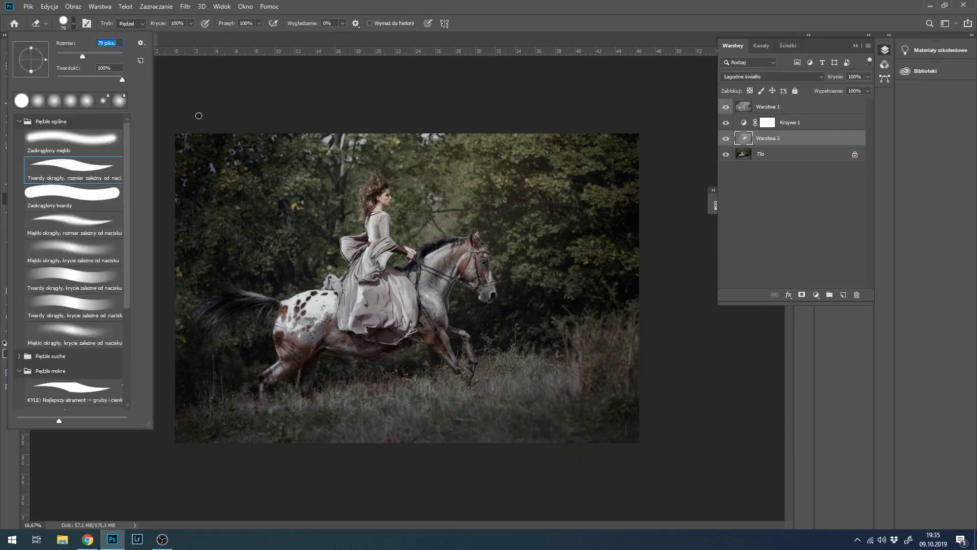
{"action": "type", "text": "25"}
{"action": "key", "text": "Return"}
{"action": "scroll", "coordinate": [477, 240], "scroll_direction": "up", "scroll_amount": 2}
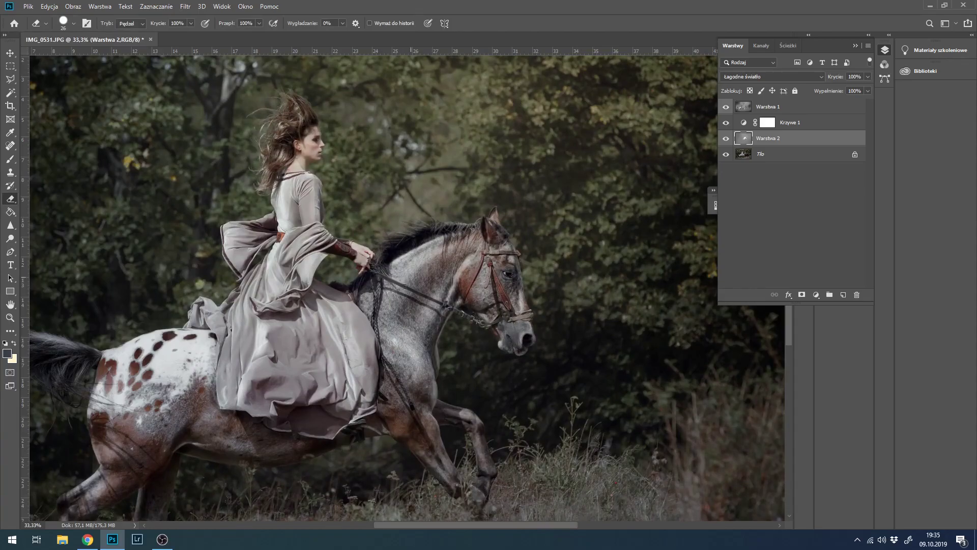
{"action": "key", "text": "ctrl+minus"}
Review the edit history and return to the latest history state.
{"action": "left_click", "coordinate": [718, 205]}
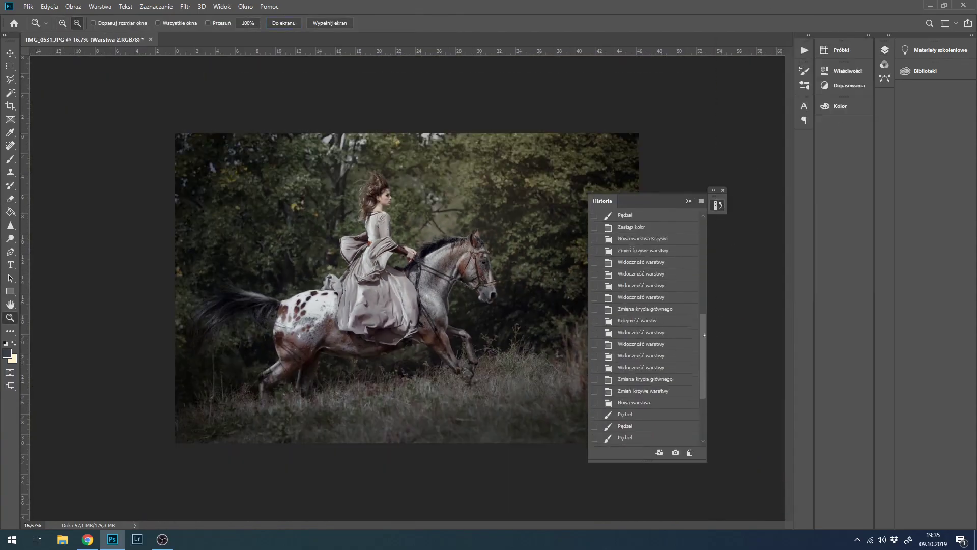
{"action": "right_click", "coordinate": [668, 436]}
{"action": "key", "text": "Escape"}
{"action": "left_click", "coordinate": [626, 440]}
Raise the Krzywe 1 curve to brighten the photo, then select Warstwa 1 with the Eraser.
{"action": "left_click", "coordinate": [718, 205]}
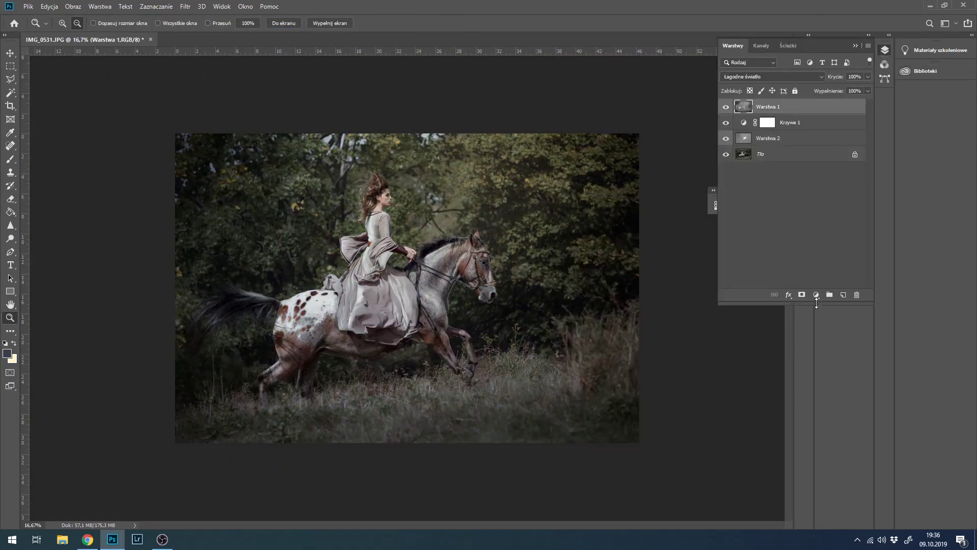
{"action": "left_click", "coordinate": [835, 106]}
{"action": "left_click_drag", "start_coordinate": [765, 153], "coordinate": [774, 146]}
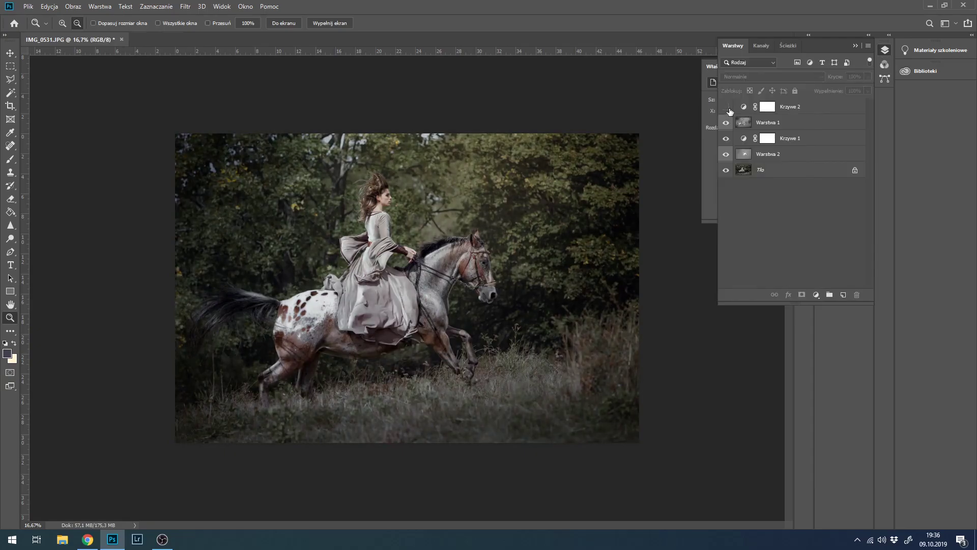
{"action": "left_click", "coordinate": [768, 122]}
{"action": "key", "text": "e"}
{"action": "left_click", "coordinate": [73, 23]}
{"action": "key", "text": "Escape"}
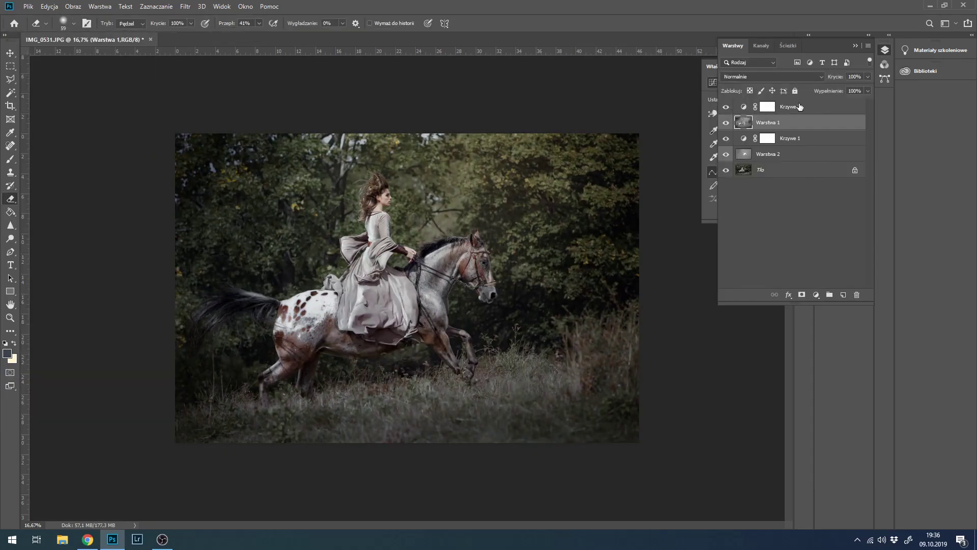
Add a Channel Mixer adjustment in Lighten mode and increase the red channel.
{"action": "left_click", "coordinate": [816, 294]}
{"action": "left_click", "coordinate": [840, 387]}
{"action": "key", "text": "alt+shift+g"}
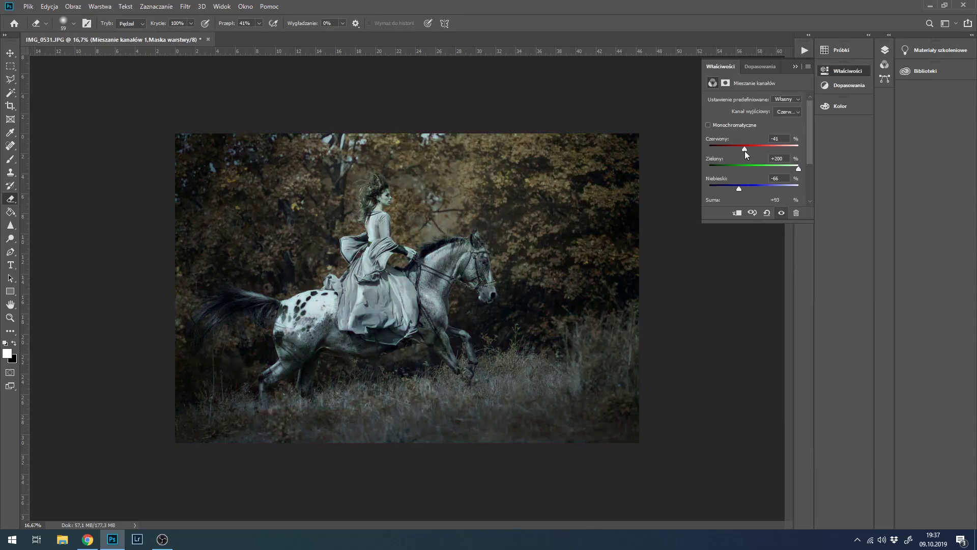
{"action": "left_click", "coordinate": [885, 49]}
{"action": "left_click", "coordinate": [743, 106]}
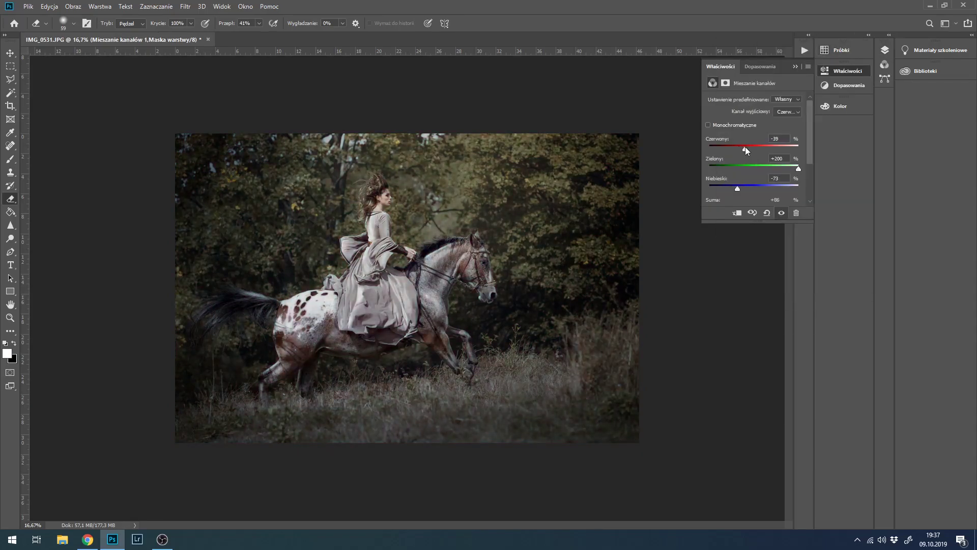
{"action": "left_click_drag", "start_coordinate": [745, 148], "coordinate": [759, 148]}
Merge the retouching layers and toggle the channel mixer layer's visibility to check it.
{"action": "left_click", "coordinate": [884, 50]}
{"action": "right_click", "coordinate": [797, 183]}
{"action": "left_click", "coordinate": [862, 246]}
{"action": "left_click", "coordinate": [726, 106]}
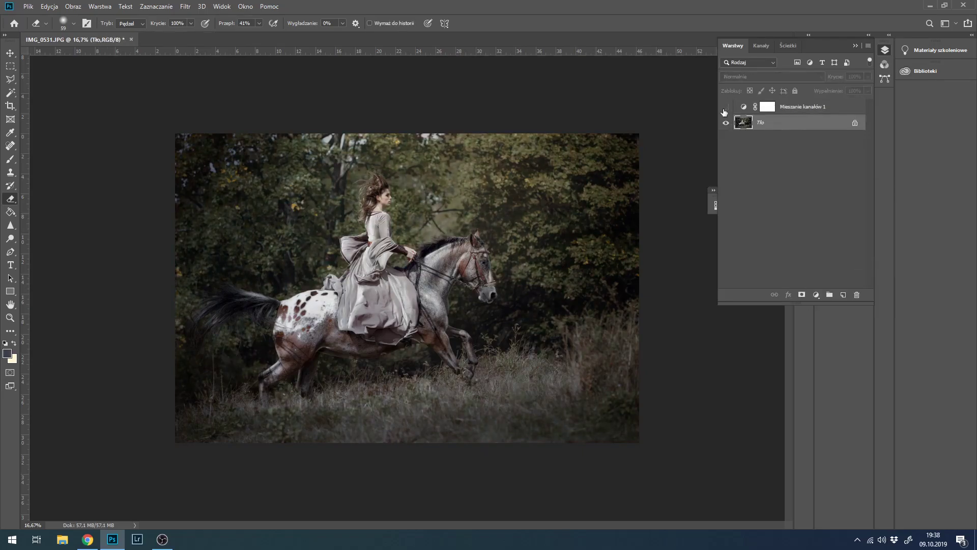
{"action": "left_click", "coordinate": [72, 6]}
Boost Vibrance, then use Replace Color to shift the sampled brown foliage hue.
{"action": "left_click", "coordinate": [278, 72]}
{"action": "left_click_drag", "start_coordinate": [693, 113], "coordinate": [715, 113]}
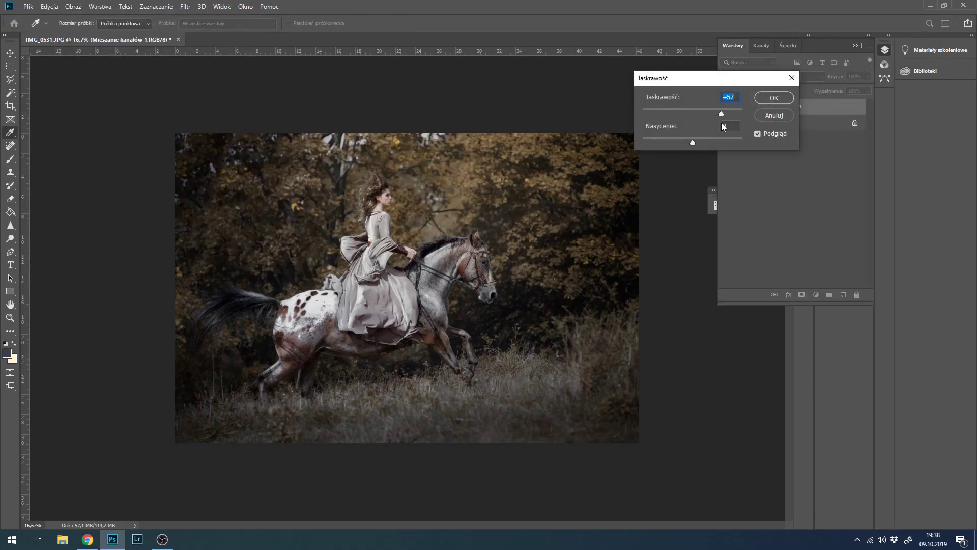
{"action": "key", "text": "Return"}
{"action": "left_click", "coordinate": [73, 6]}
{"action": "left_click", "coordinate": [305, 247]}
{"action": "left_click_drag", "start_coordinate": [758, 304], "coordinate": [754, 304]}
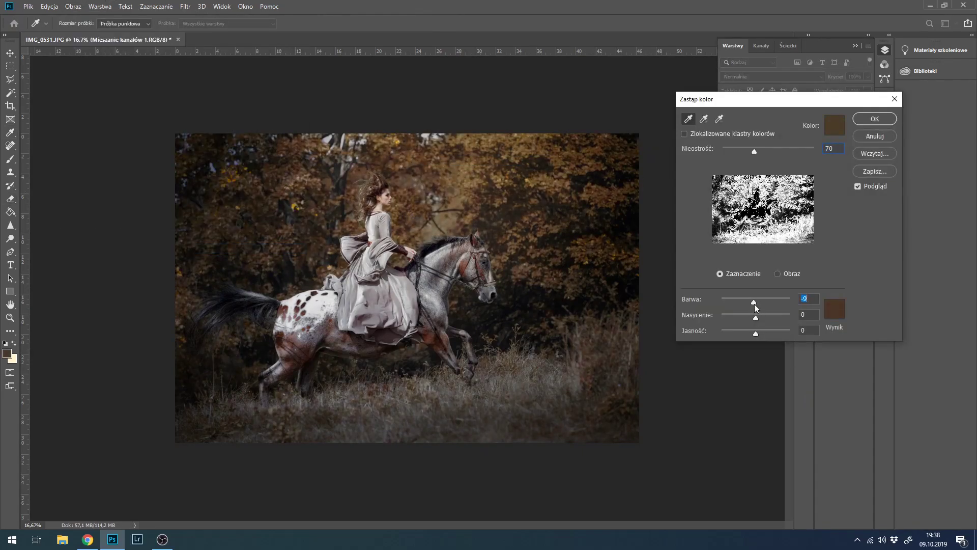
{"action": "key", "text": "Return"}
Switch to the Eraser and shrink its brush to a smaller size.
{"action": "key", "text": "e"}
{"action": "left_click", "coordinate": [73, 23]}
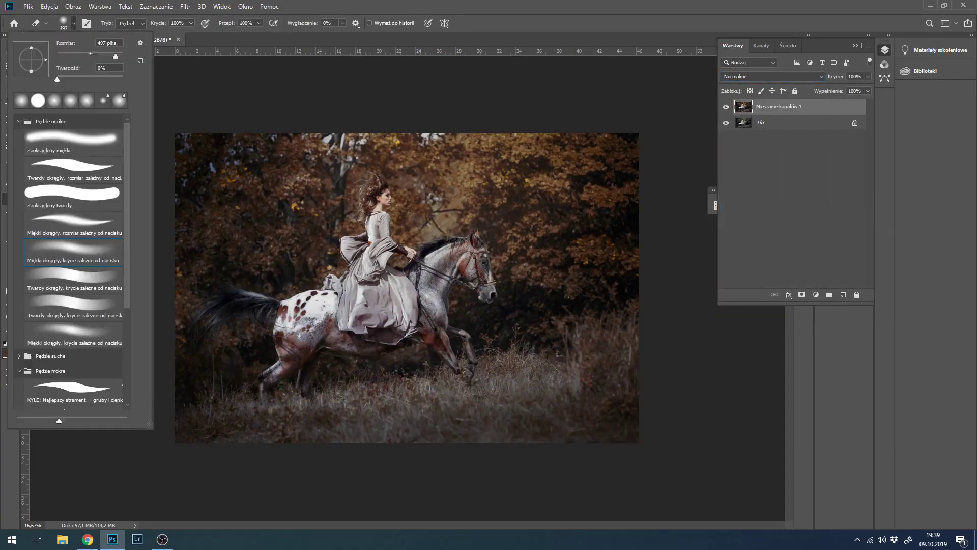
{"action": "left_click_drag", "start_coordinate": [116, 56], "coordinate": [101, 56]}
{"action": "left_click", "coordinate": [288, 366]}
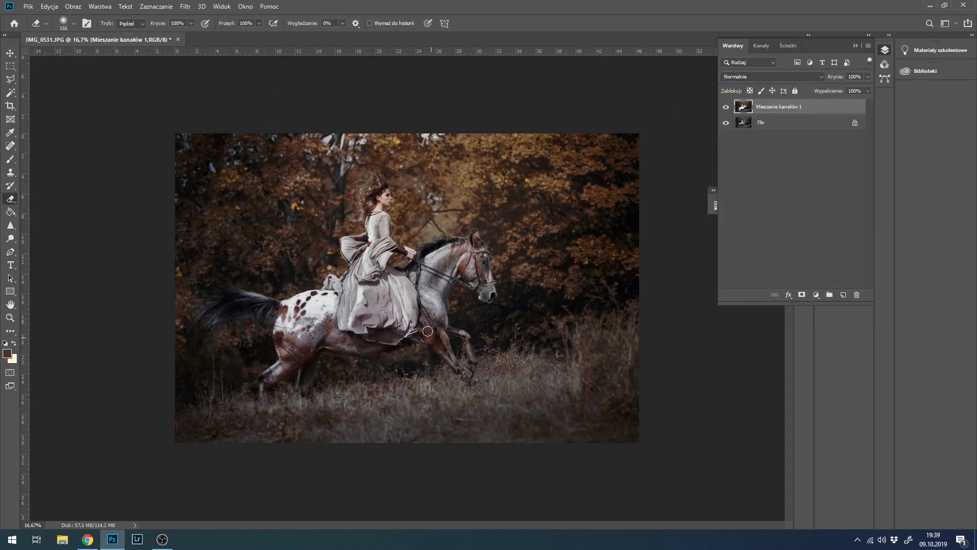
Zoom in on the rider and horse, zoom back out, and hide the recolour to compare.
{"action": "key", "text": "ctrl+plus"}
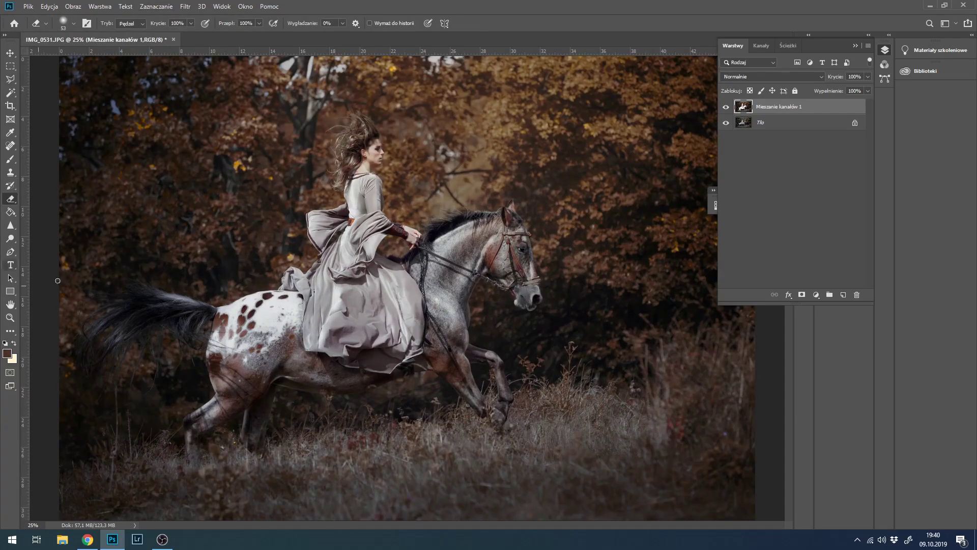
{"action": "key", "text": "z"}
{"action": "key", "text": "ctrl+minus"}
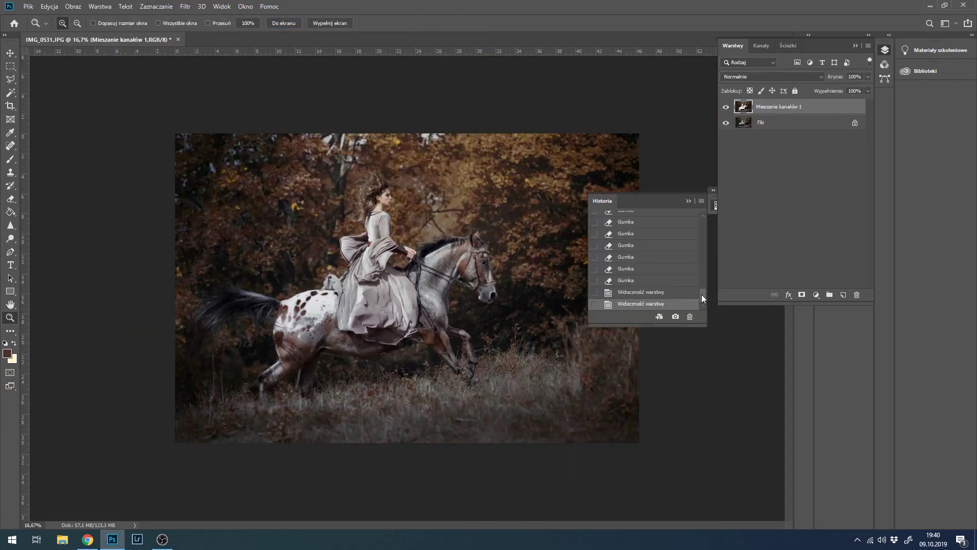
{"action": "left_click", "coordinate": [727, 108]}
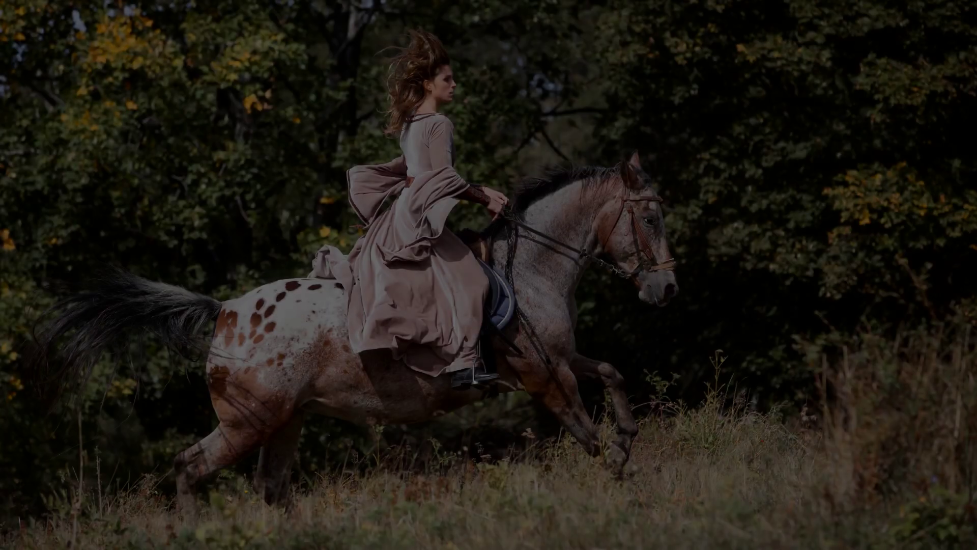